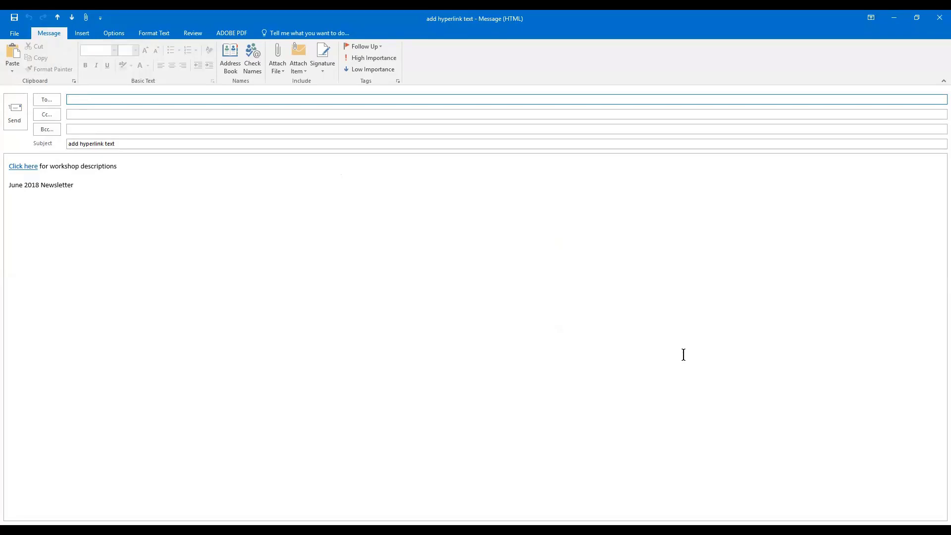
# Open the hyperlink settings of "Click here" to review its display text and address, and close them without changes.
pyautogui.click(44, 182)
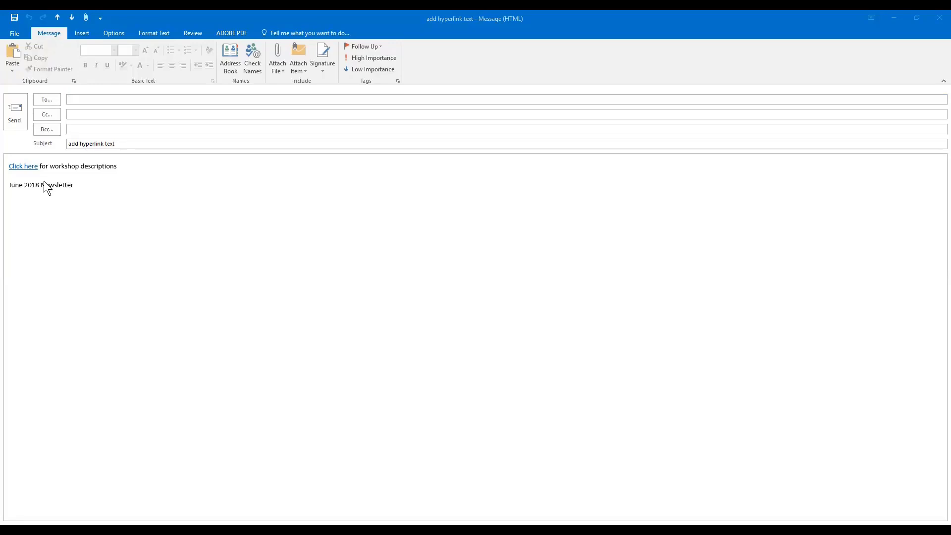
pyautogui.rightClick(20, 164)
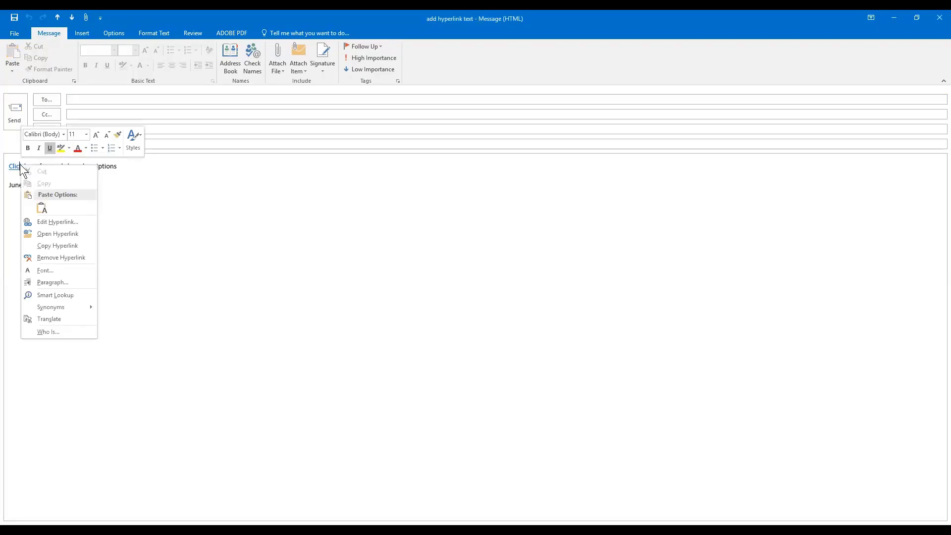
pyautogui.click(48, 222)
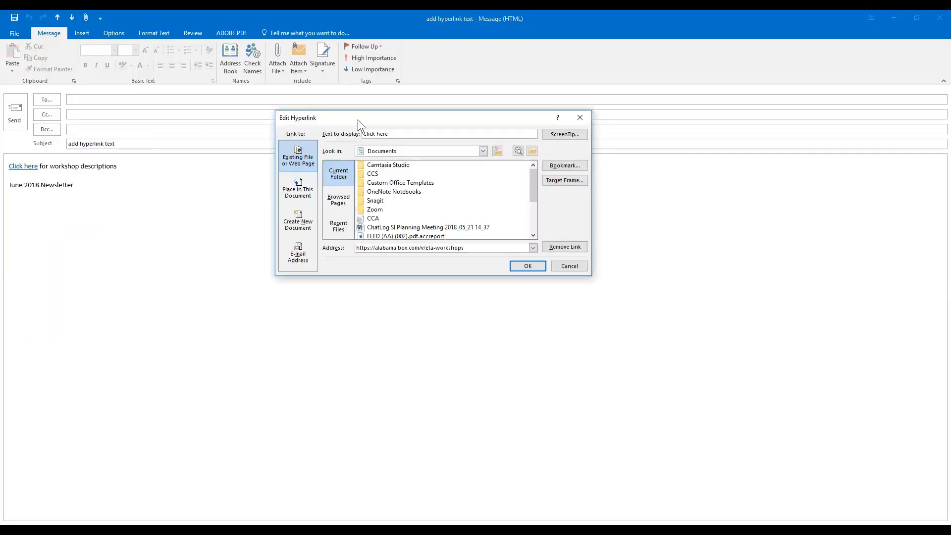
pyautogui.moveTo(357, 117); pyautogui.dragTo(310, 81)
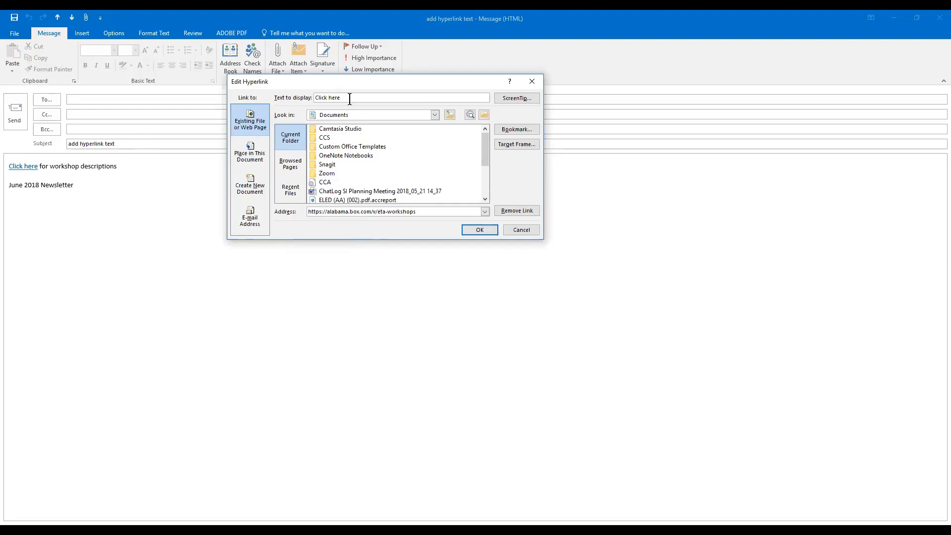
pyautogui.click(526, 233)
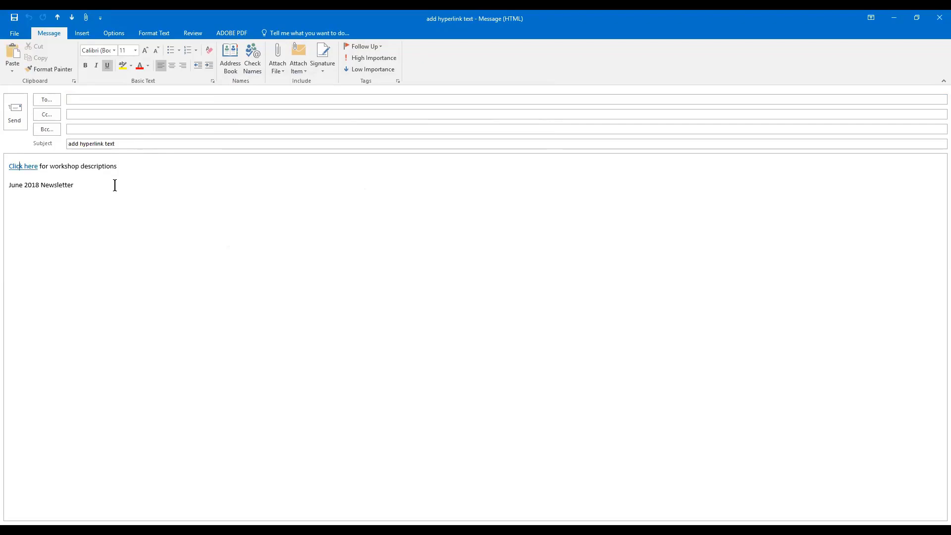
# Try to turn the text "June 2018 Newsletter" into a hyperlink with the display text "June 2018 Newsletter (PDF)", and cancel.
pyautogui.click(78, 185)
pyautogui.moveTo(77, 185); pyautogui.dragTo(8, 186)
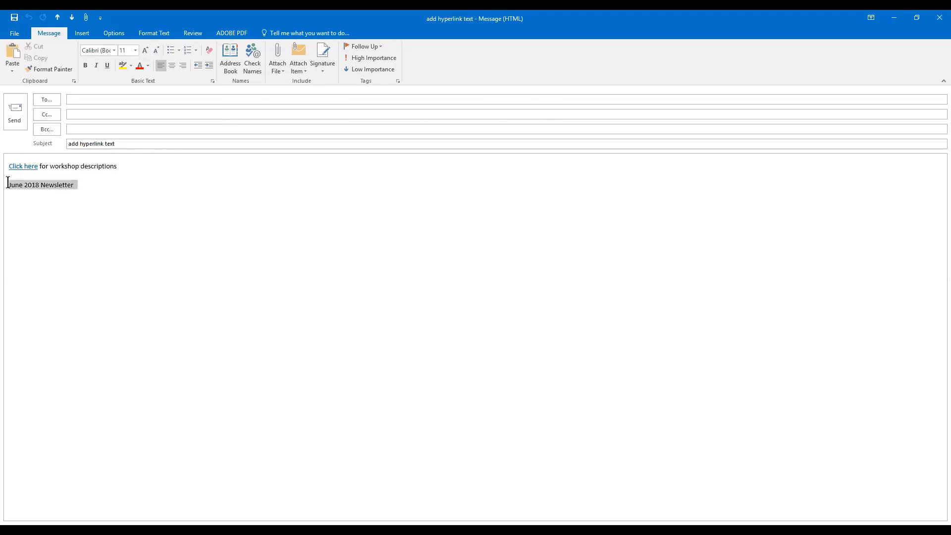
pyautogui.rightClick(44, 186)
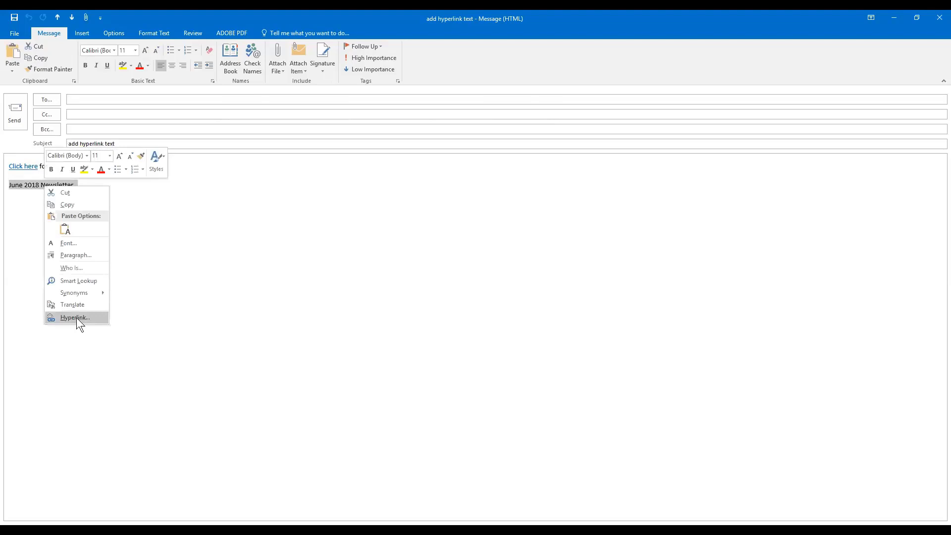
pyautogui.click(77, 317)
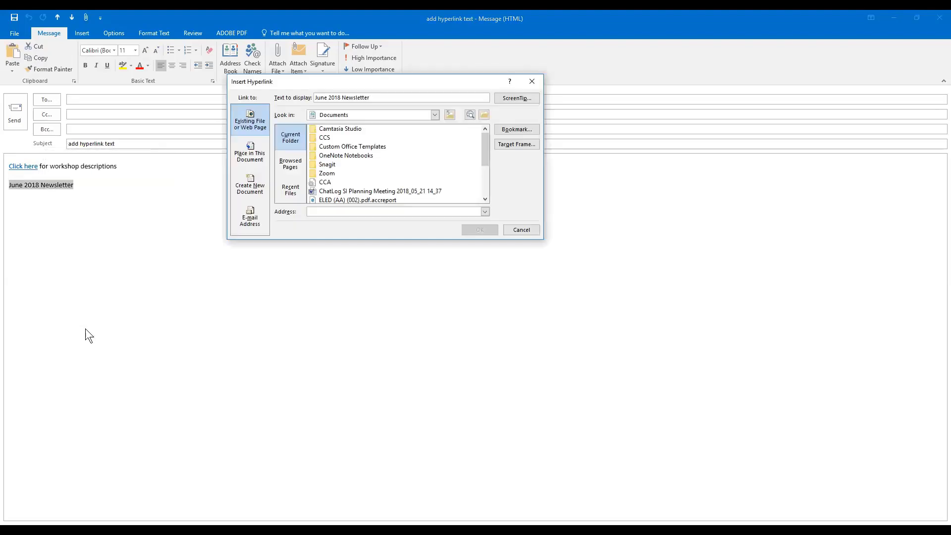
pyautogui.click(373, 97)
pyautogui.write('(PDF')
pyautogui.moveTo(438, 79); pyautogui.dragTo(352, 56)
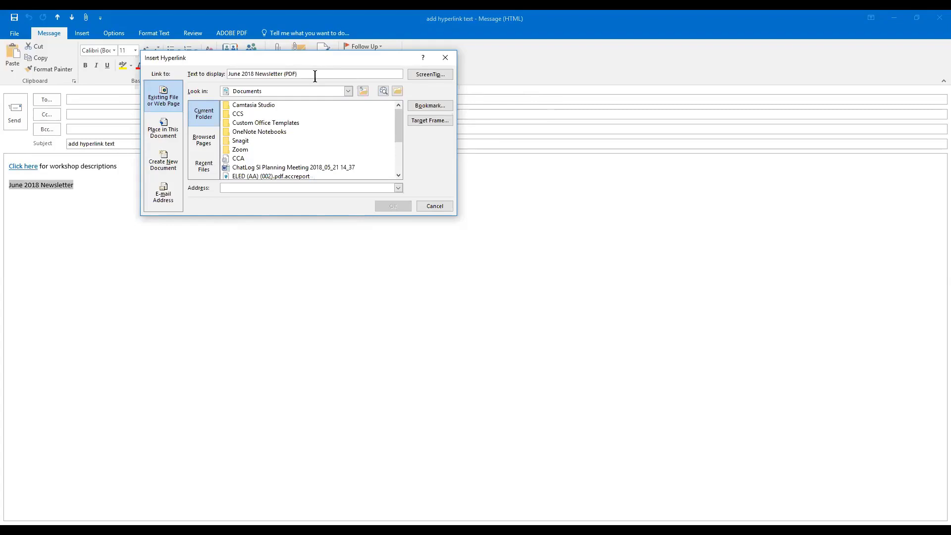
pyautogui.click(444, 59)
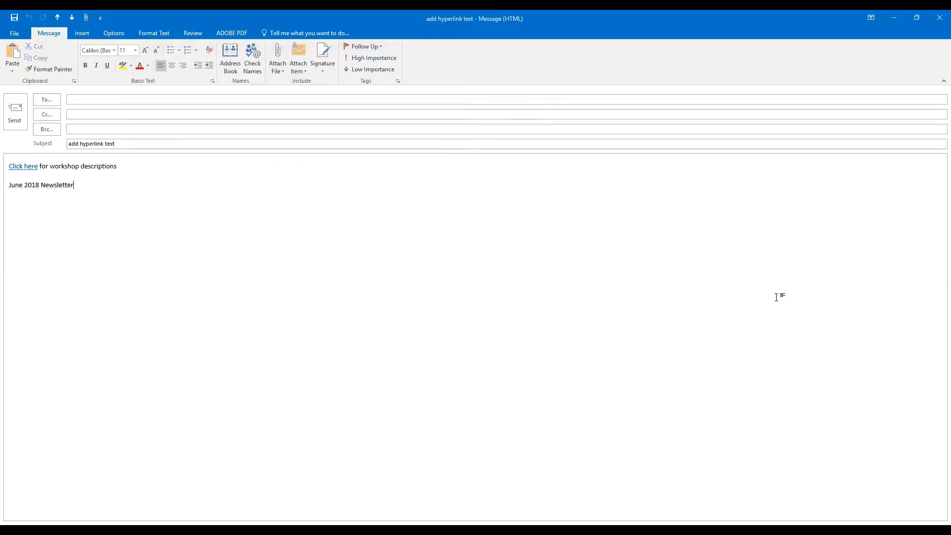
pyautogui.click(10, 166)
pyautogui.moveTo(17, 166)
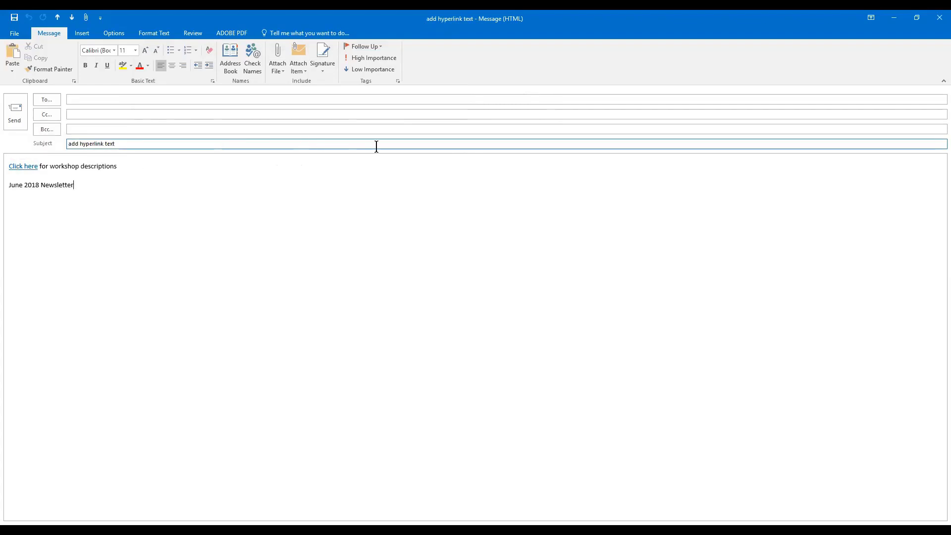
pyautogui.hotkey('alt', 'Tab')
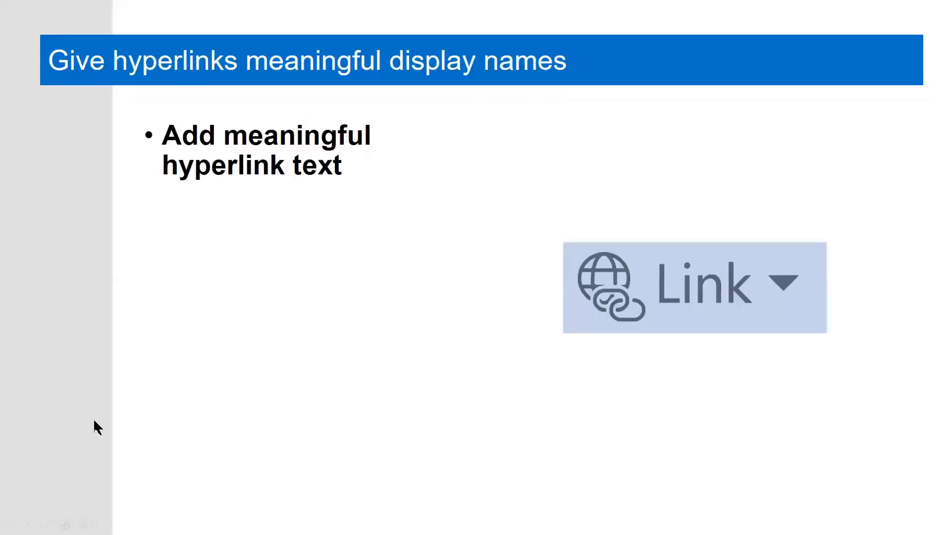
pyautogui.click(94, 421)
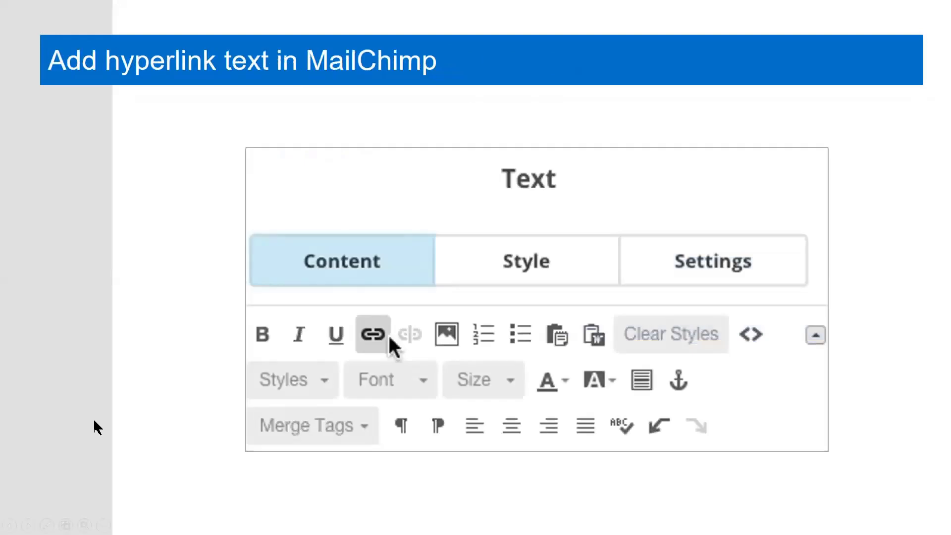
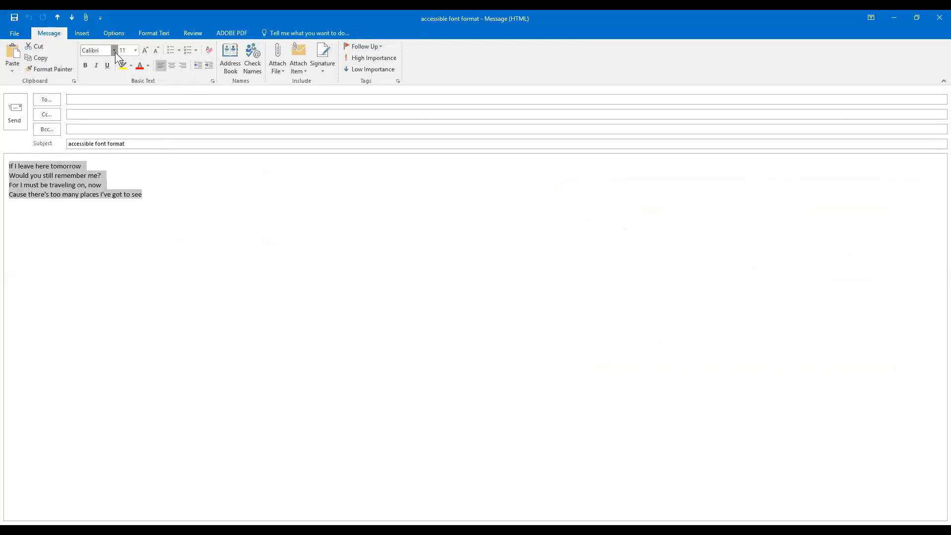
pyautogui.click(114, 50)
pyautogui.click(134, 51)
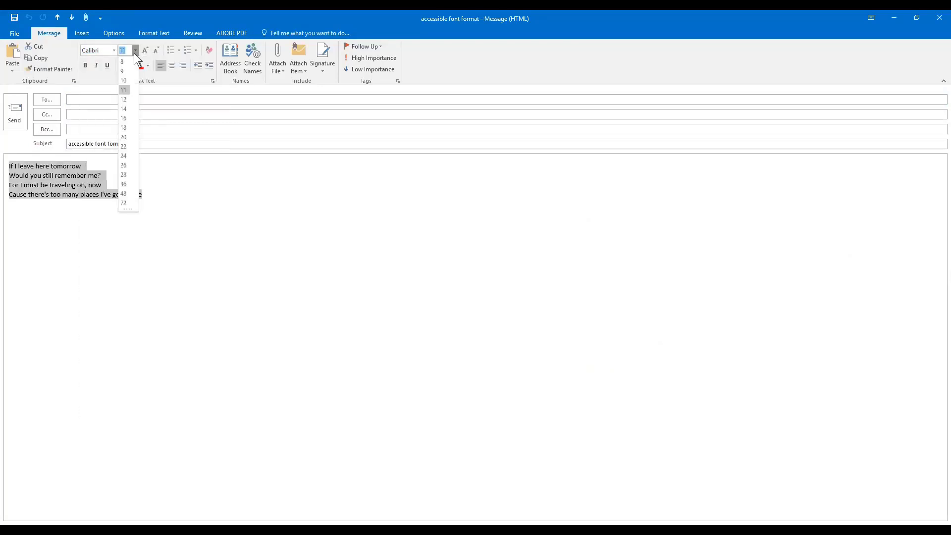
pyautogui.click(202, 165)
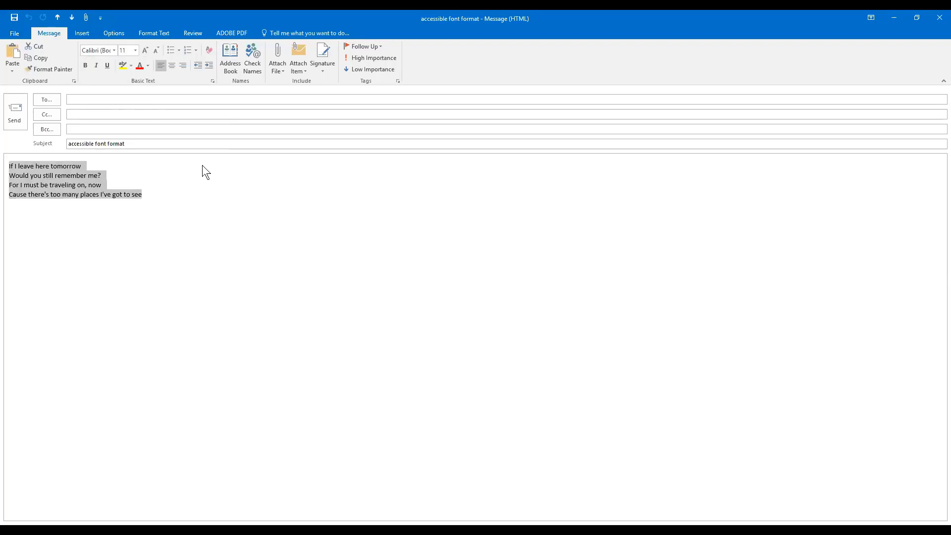
# Select Segoe UI as the default font for new mail messages in the stationery and font options.
pyautogui.click(18, 37)
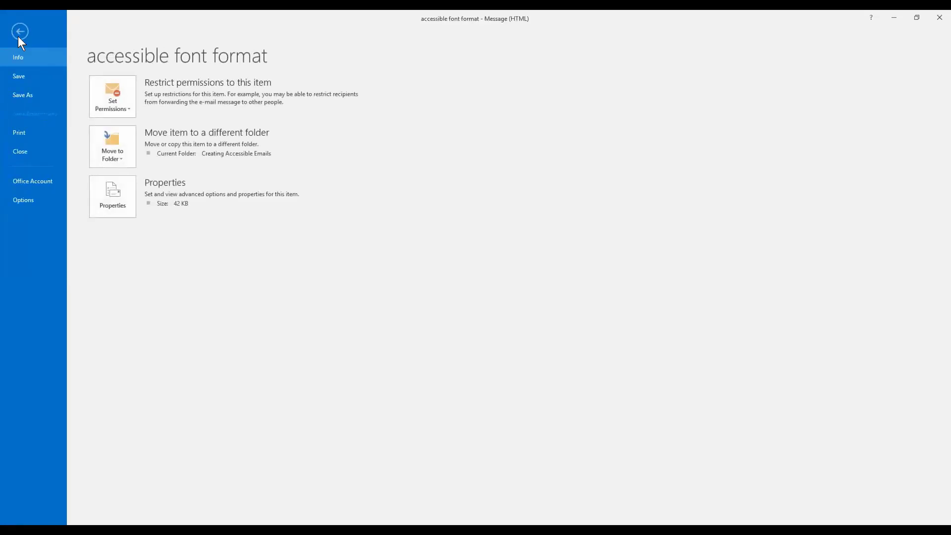
pyautogui.click(28, 199)
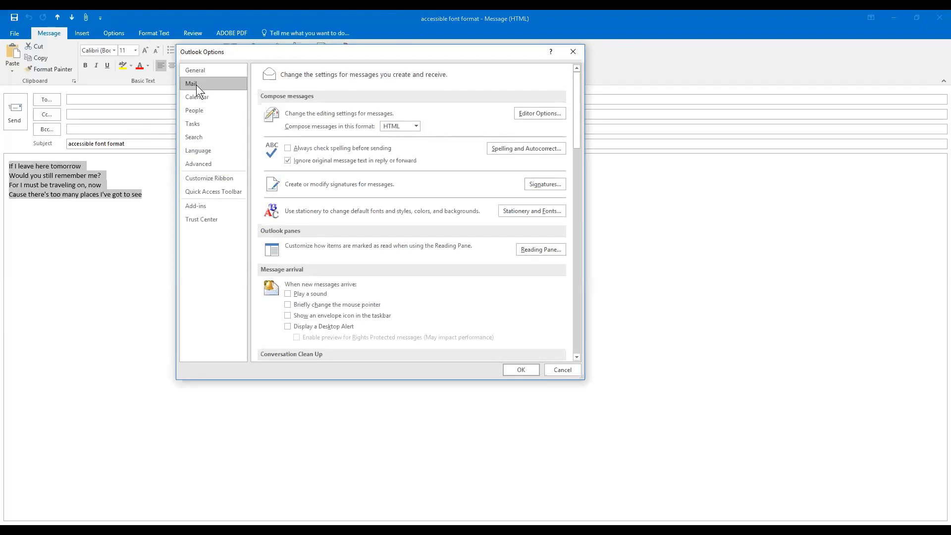
pyautogui.click(532, 213)
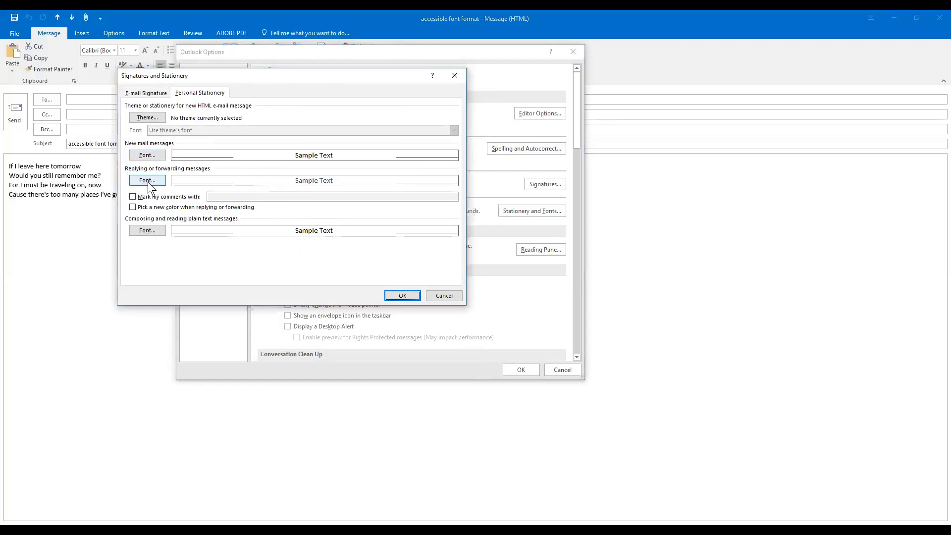
pyautogui.click(150, 157)
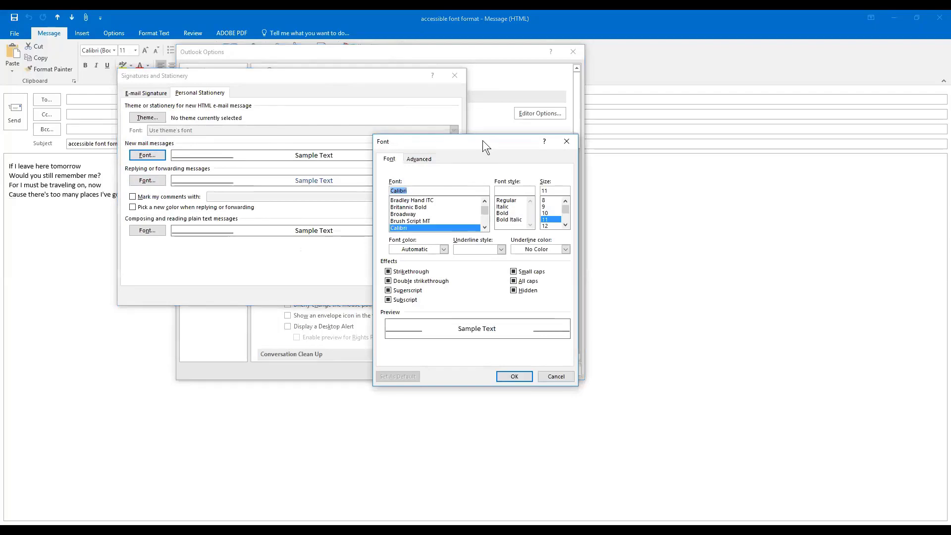
pyautogui.moveTo(482, 141); pyautogui.dragTo(308, 76)
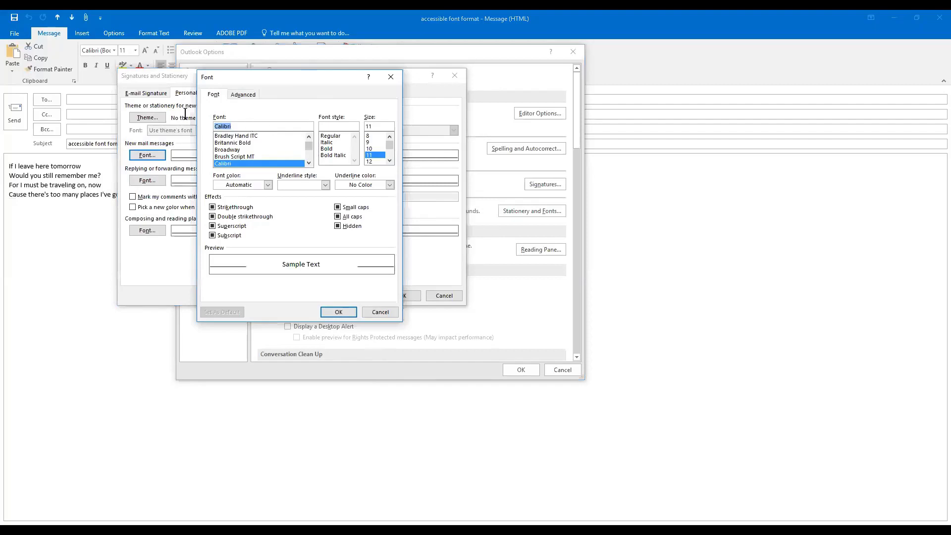
pyautogui.write('SEGO')
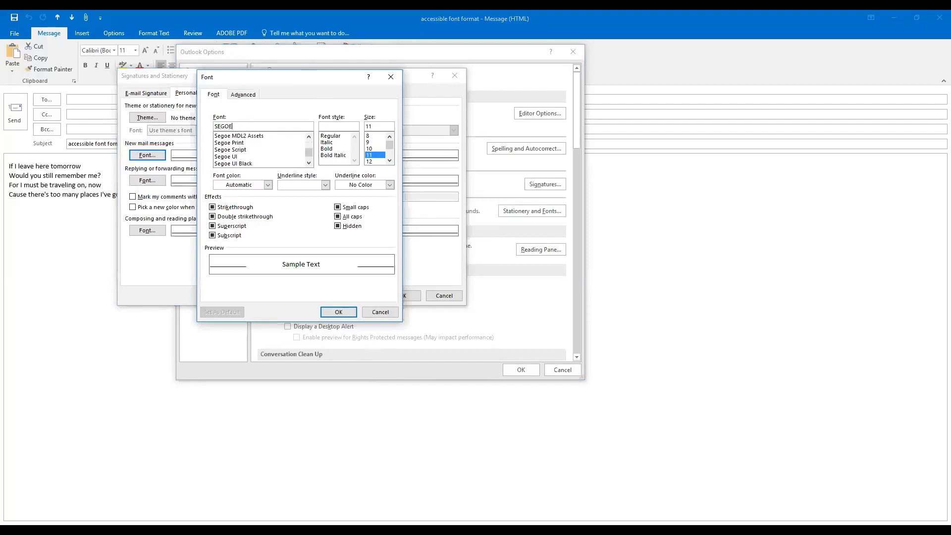
pyautogui.write('E')
pyautogui.click(227, 156)
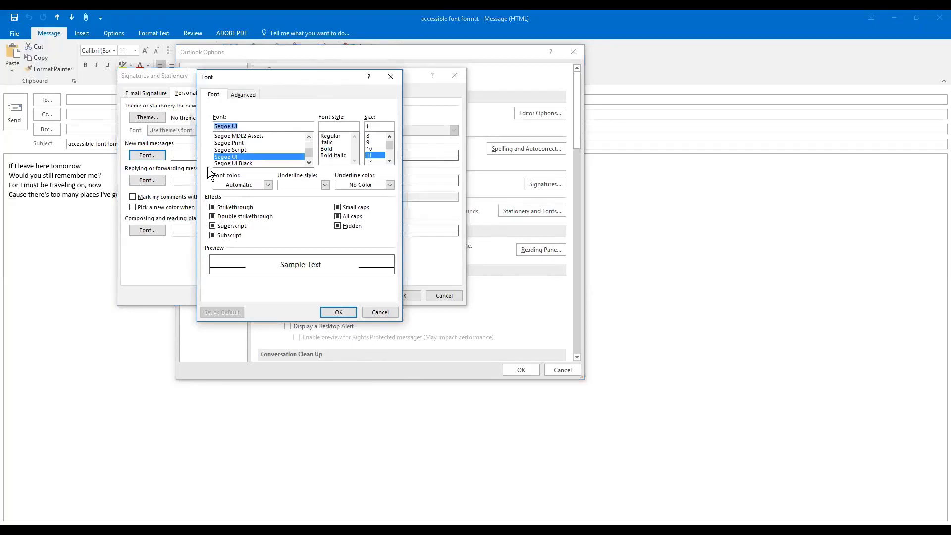
# Set the default font size for new mail messages to 12 and apply the mail options.
pyautogui.click(374, 162)
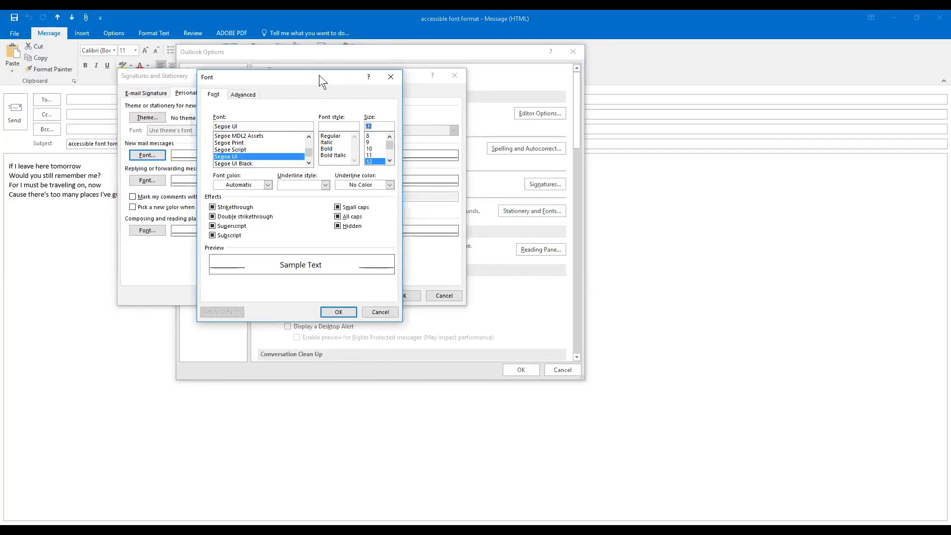
pyautogui.moveTo(315, 73); pyautogui.dragTo(210, 142)
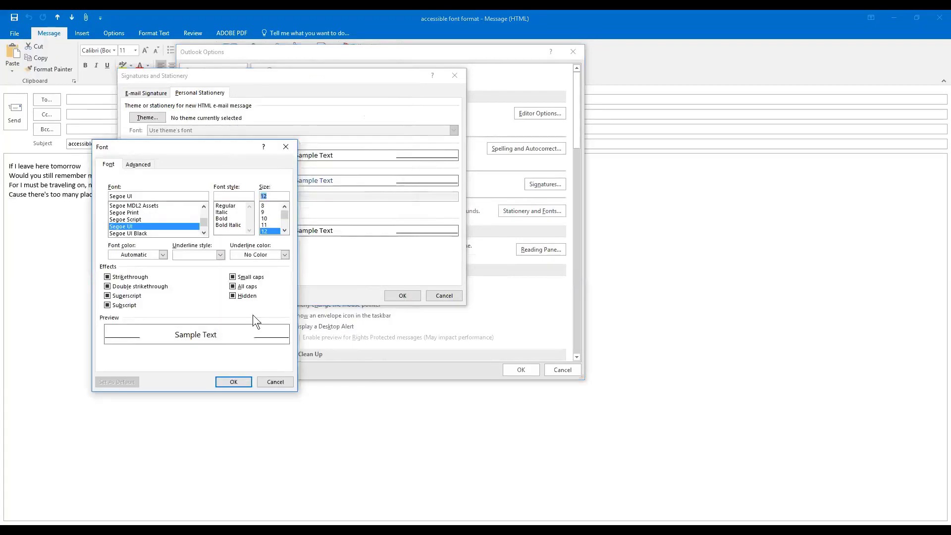
pyautogui.click(234, 381)
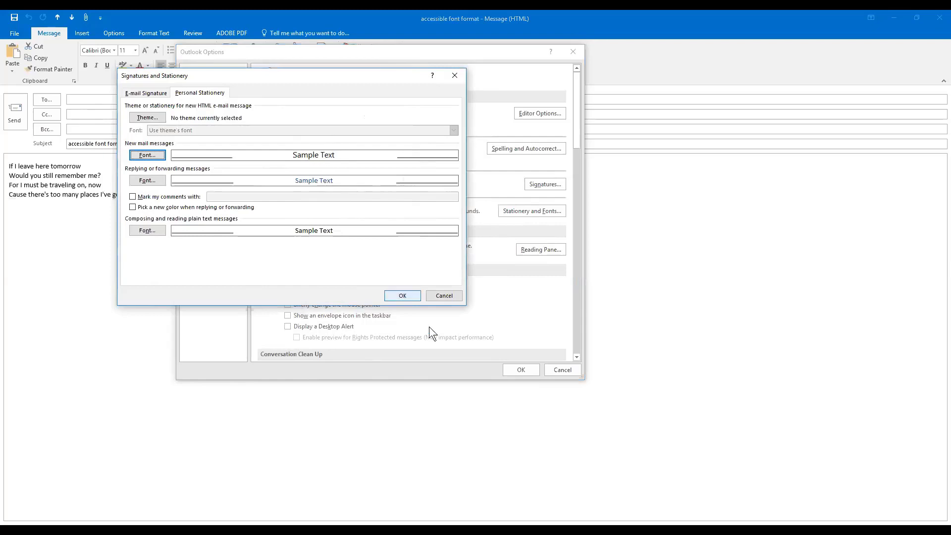
pyautogui.click(407, 298)
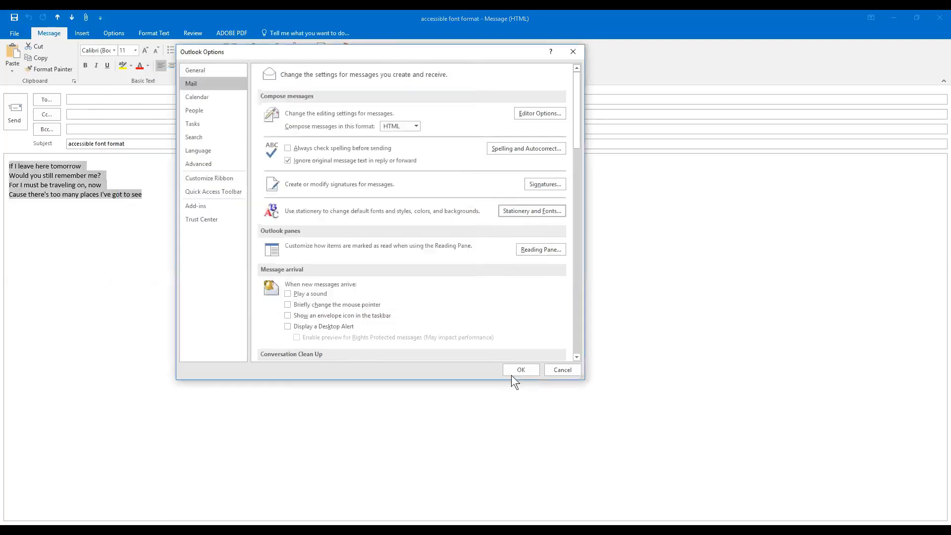
pyautogui.click(528, 368)
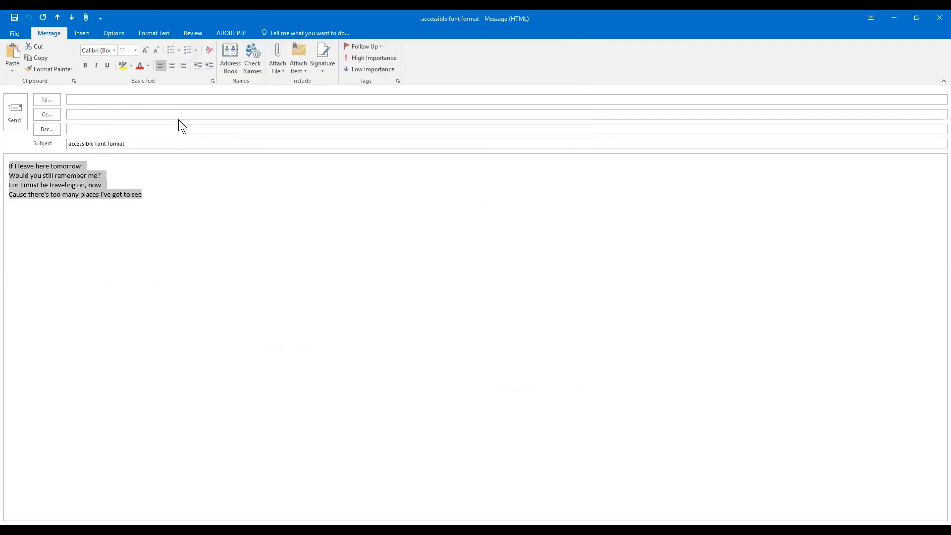
# Open the list of signatures available for the "accessible font format" message.
pyautogui.click(13, 34)
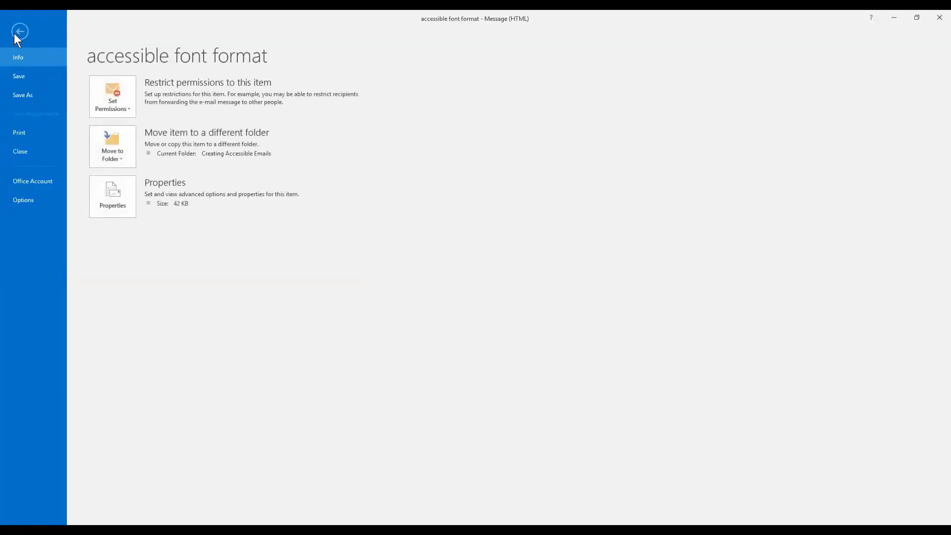
pyautogui.click(14, 32)
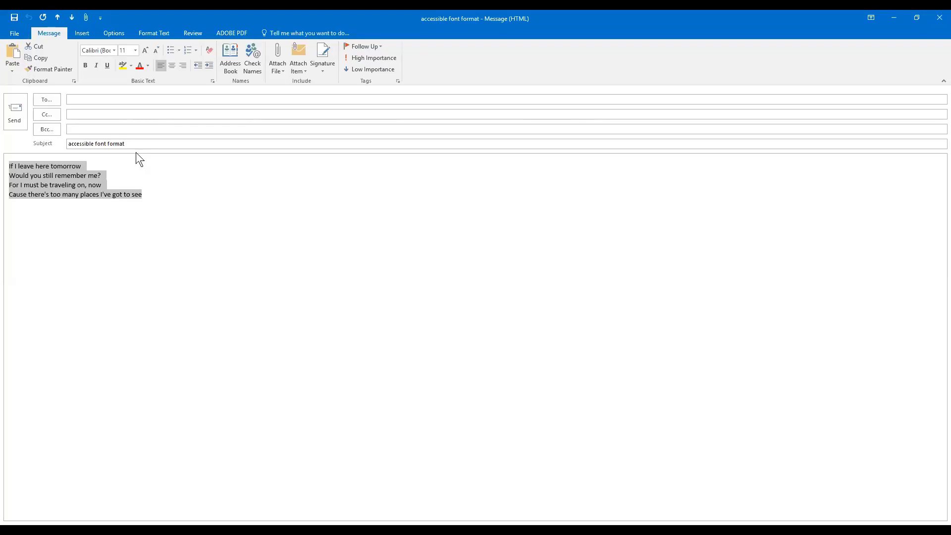
pyautogui.click(81, 33)
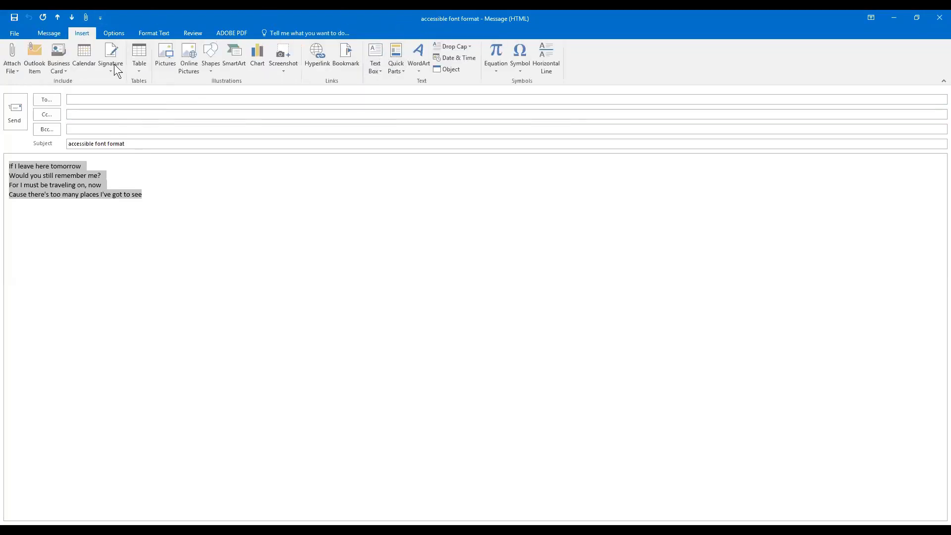
pyautogui.click(41, 33)
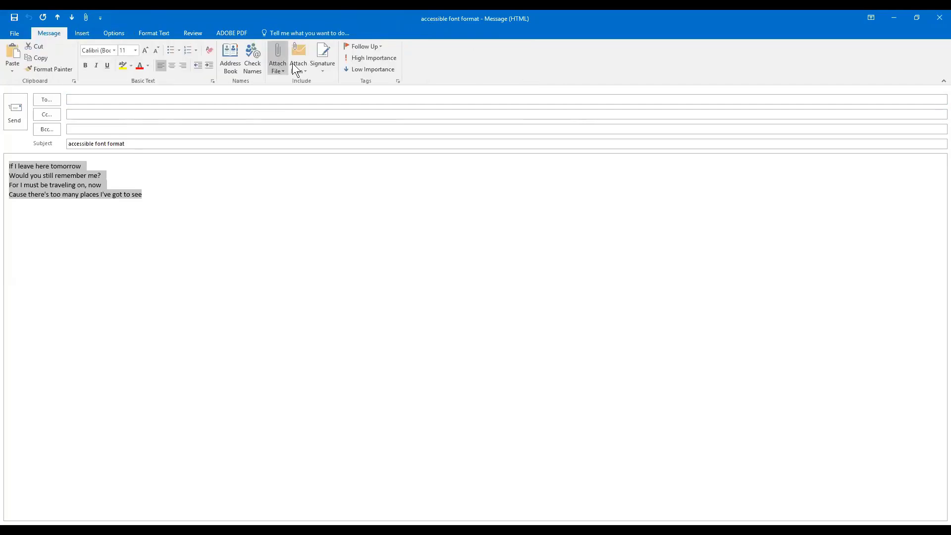
pyautogui.click(331, 74)
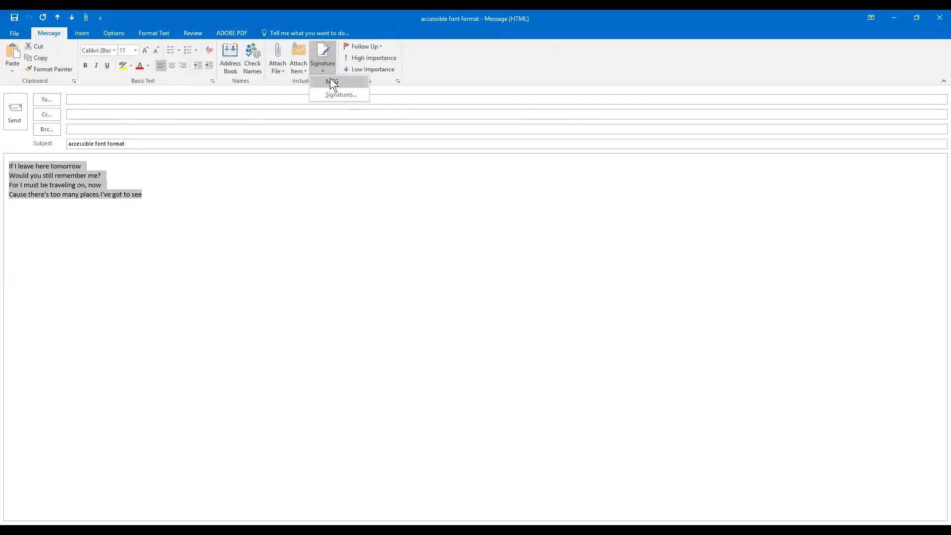
pyautogui.click(332, 82)
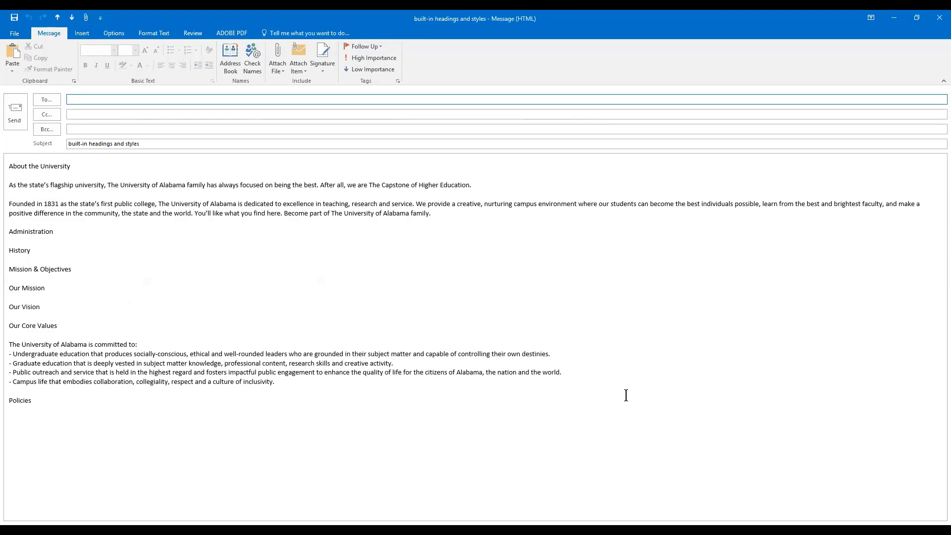
# Manually format the "About the University" line as bold text at size 14.
pyautogui.moveTo(132, 165); pyautogui.dragTo(8, 158)
pyautogui.click(135, 50)
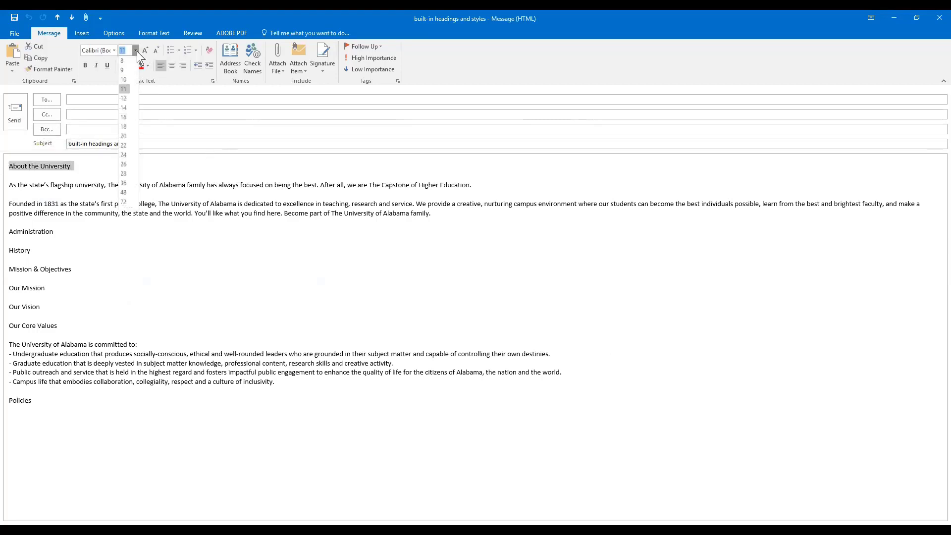
pyautogui.click(124, 109)
pyautogui.click(87, 66)
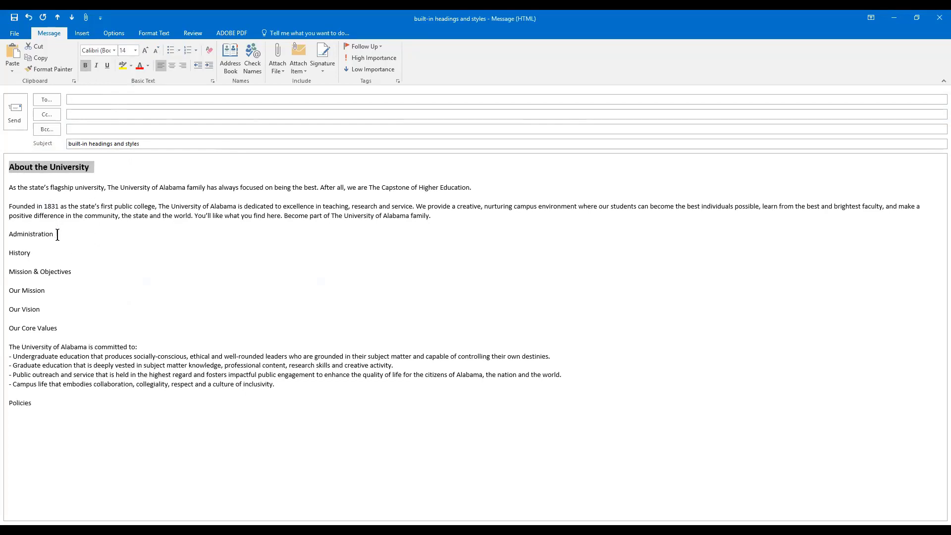
# Italicize the lines from "Administration" to "Mission & Objectives" and underline the lines from "Our Mission" to "Our Core Values".
pyautogui.doubleClick(8, 234)
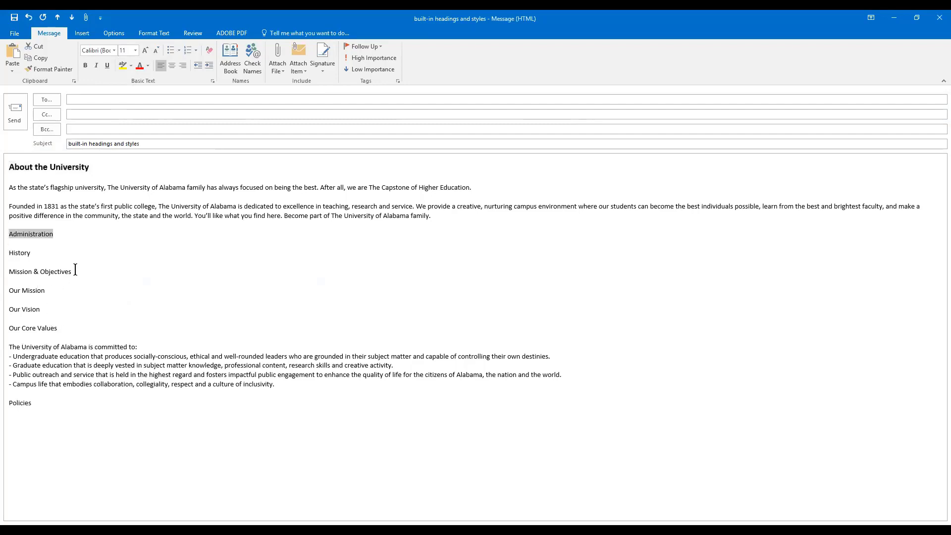
pyautogui.moveTo(75, 271); pyautogui.dragTo(14, 234)
pyautogui.click(97, 65)
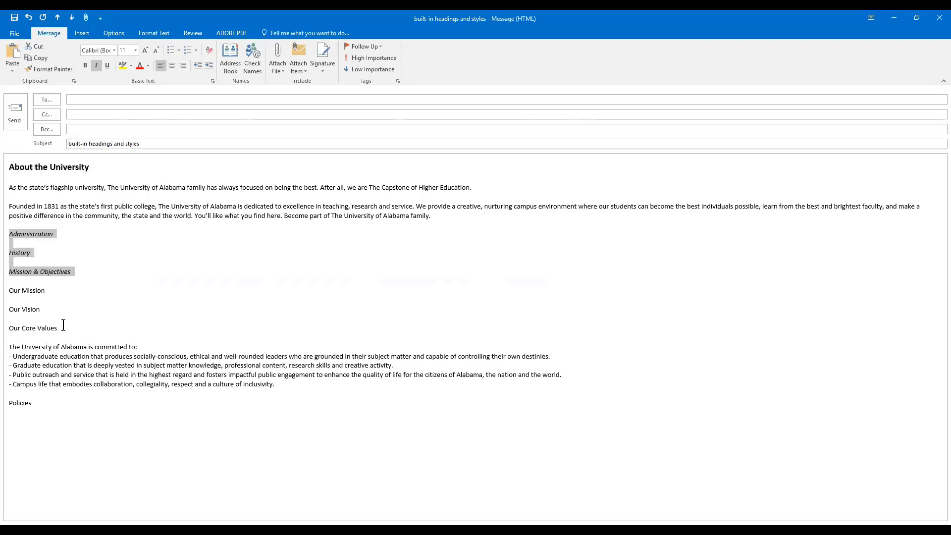
pyautogui.moveTo(61, 328); pyautogui.dragTo(9, 290)
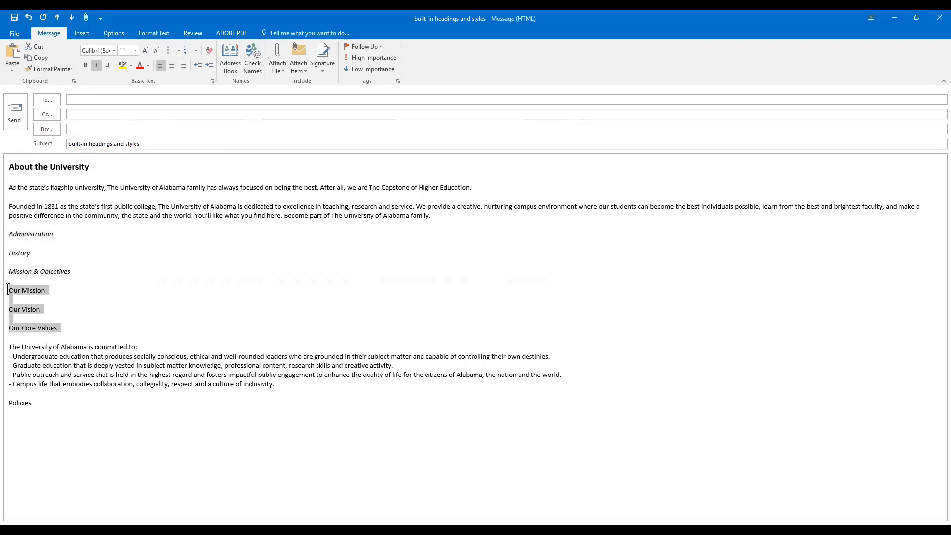
pyautogui.click(106, 65)
pyautogui.click(98, 190)
# Change the font color of the "About the University" line to the standard dark red.
pyautogui.moveTo(94, 169); pyautogui.dragTo(8, 158)
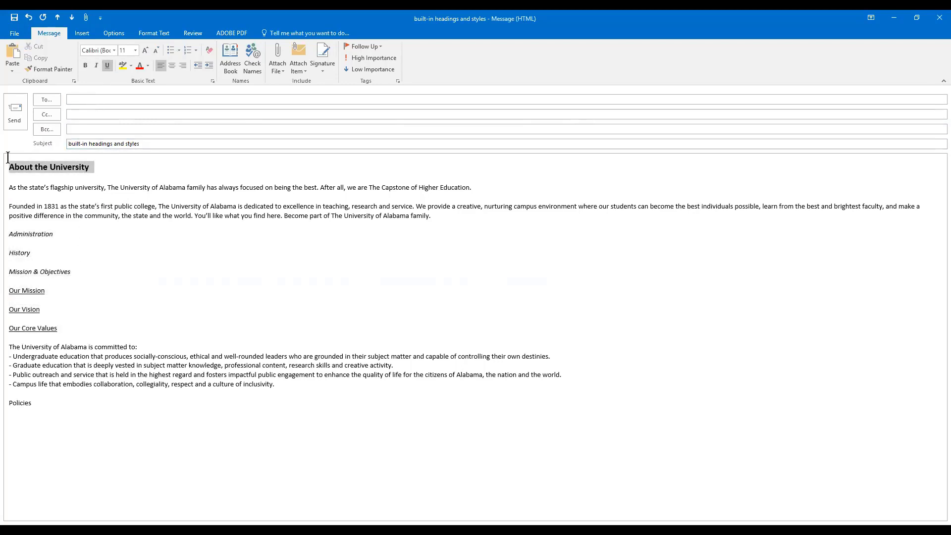
pyautogui.click(147, 67)
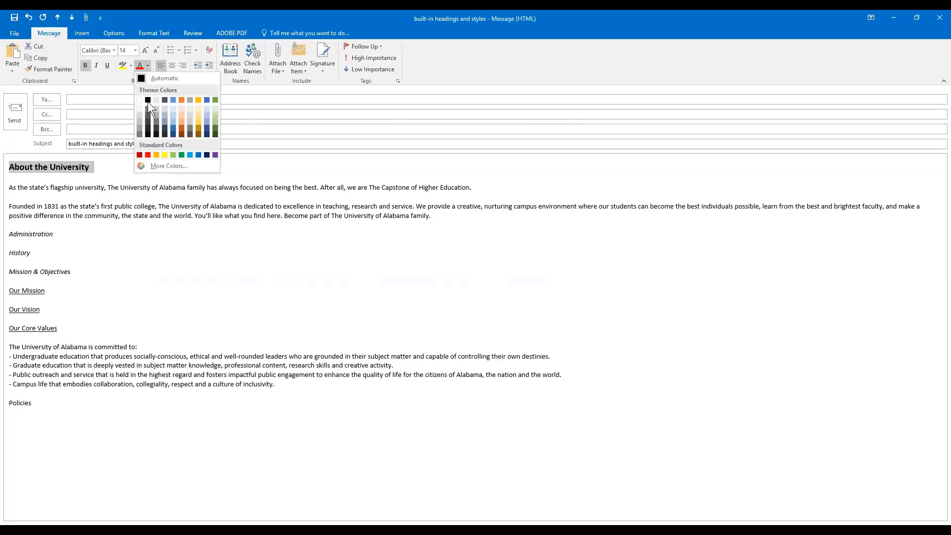
pyautogui.click(100, 174)
pyautogui.click(149, 67)
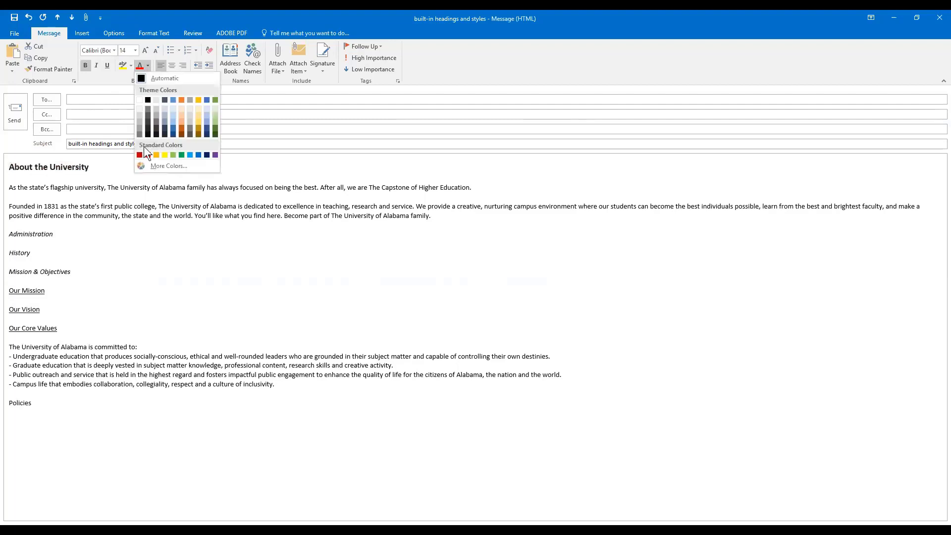
pyautogui.click(139, 155)
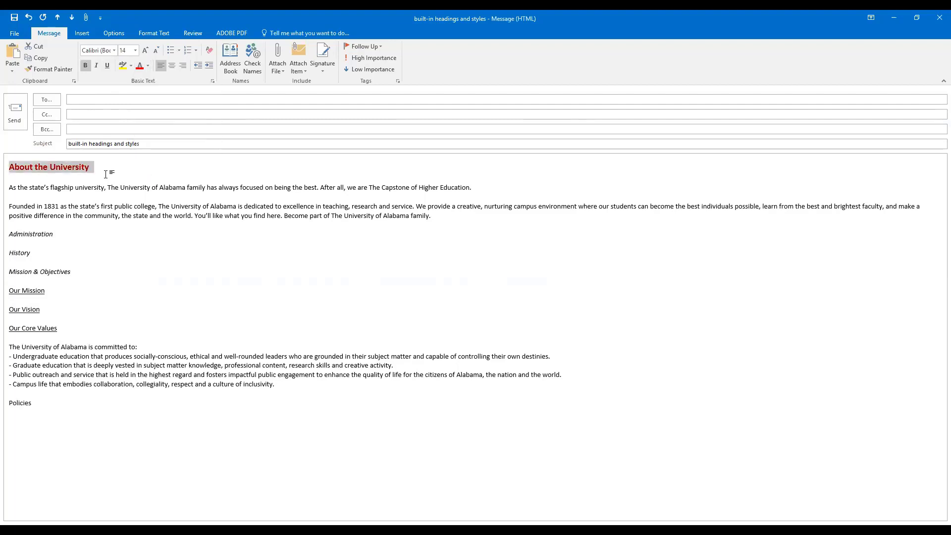
pyautogui.click(106, 174)
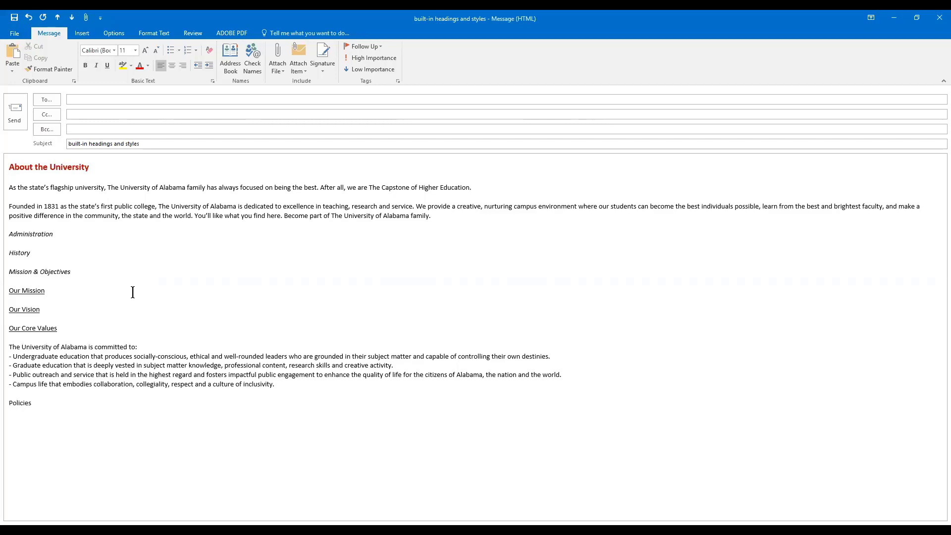
# Undo all the manual color, underline, italic, bold and size formatting on the message's heading lines.
pyautogui.click(28, 17)
pyautogui.click(31, 16)
pyautogui.click(30, 16)
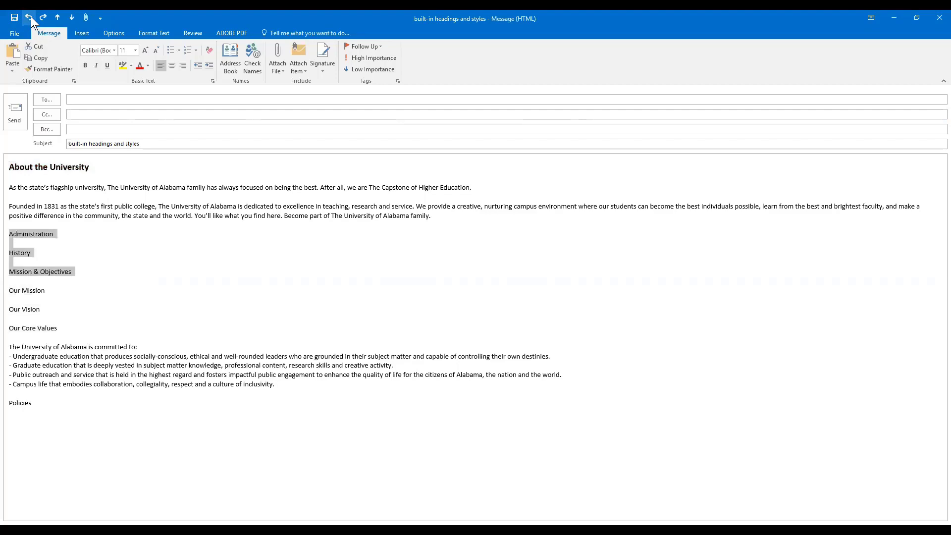
pyautogui.click(30, 17)
pyautogui.click(31, 16)
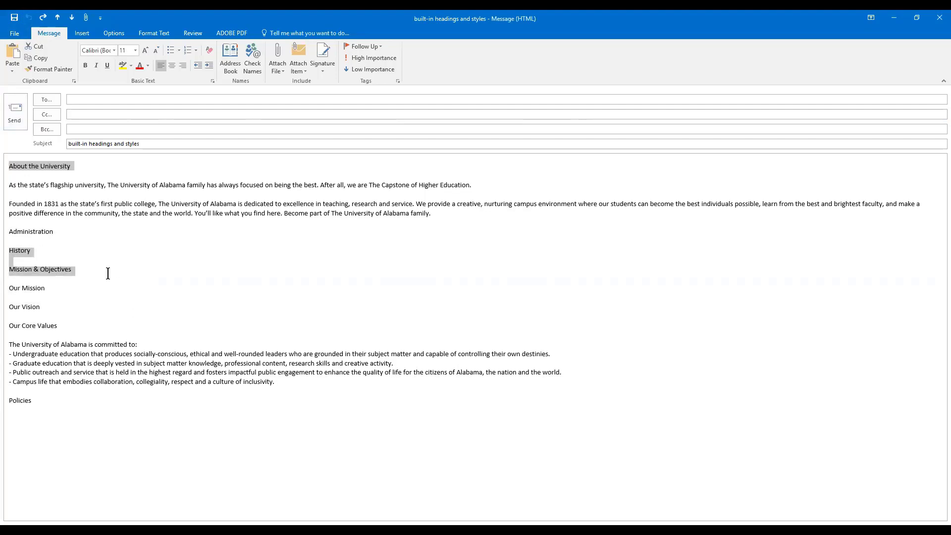
pyautogui.click(116, 310)
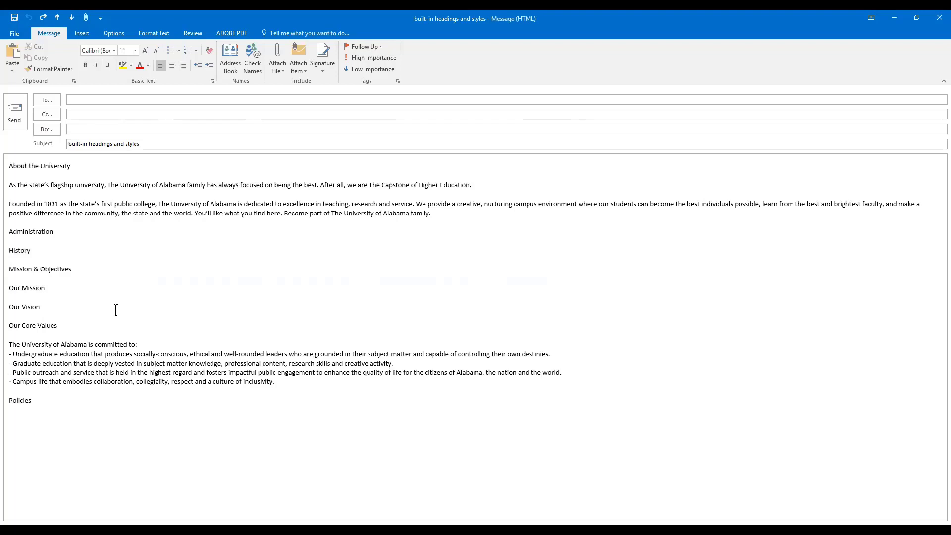
# Apply the built-in Heading 1 style to the "About the University" line.
pyautogui.moveTo(72, 166); pyautogui.dragTo(2, 166)
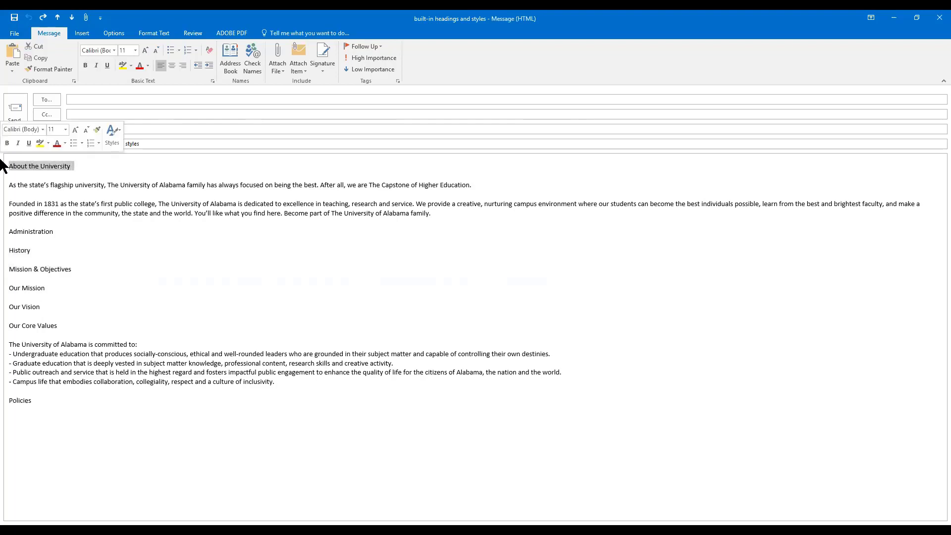
pyautogui.click(155, 33)
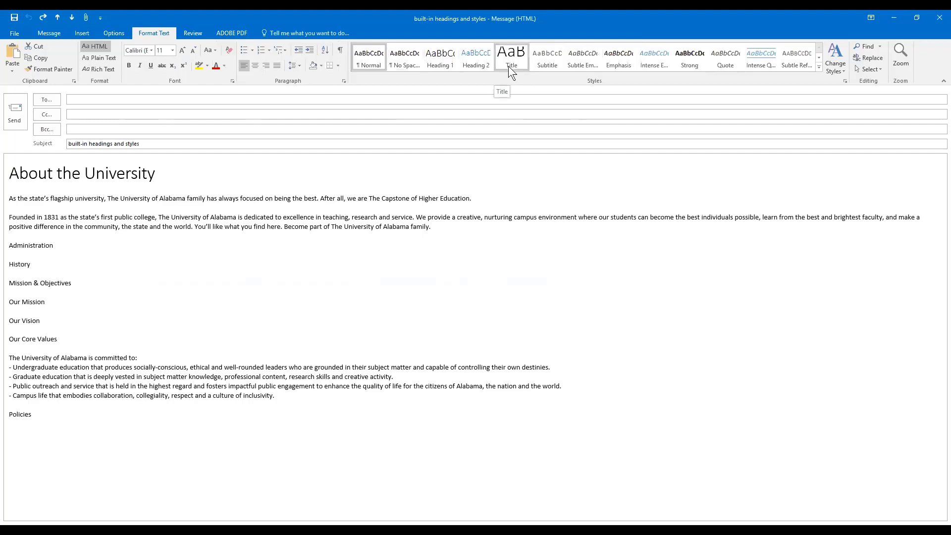
pyautogui.click(446, 64)
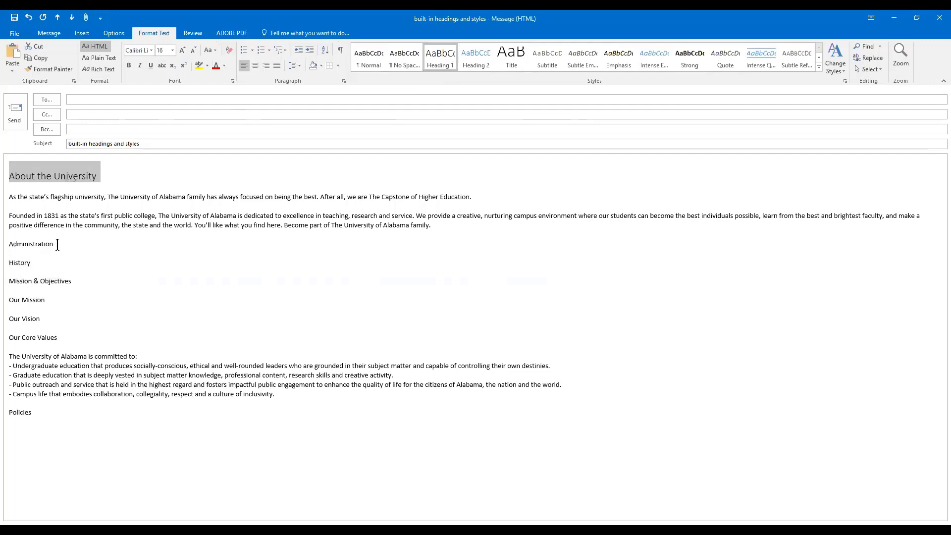
# Apply the Heading 2 style to the "Administration", "History", "Mission & Objectives" and "Policies" lines.
pyautogui.moveTo(58, 244); pyautogui.dragTo(7, 244)
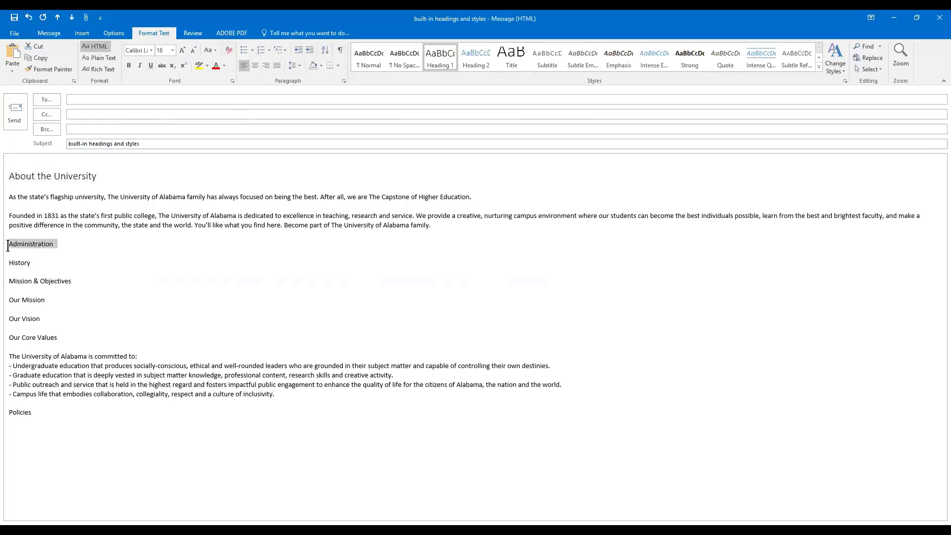
pyautogui.click(479, 60)
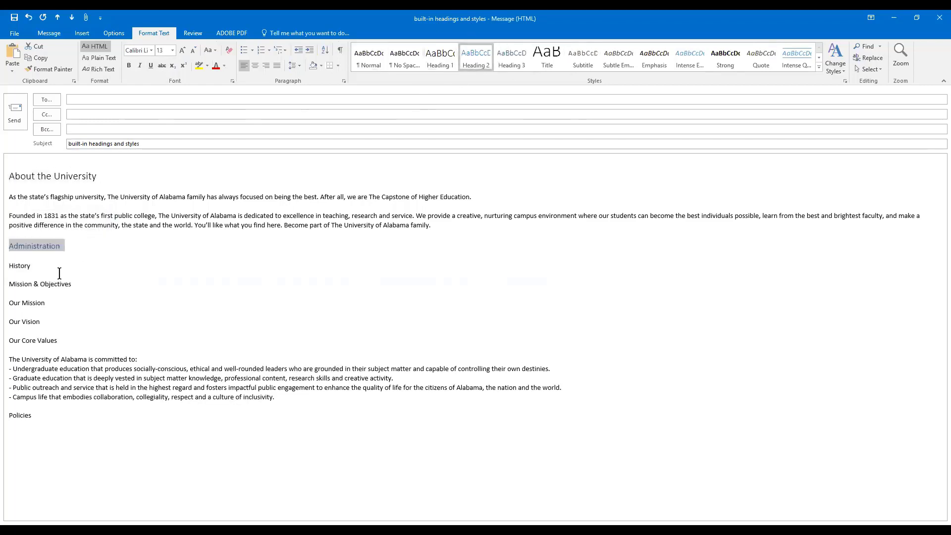
pyautogui.click(38, 265)
pyautogui.moveTo(43, 265); pyautogui.dragTo(7, 265)
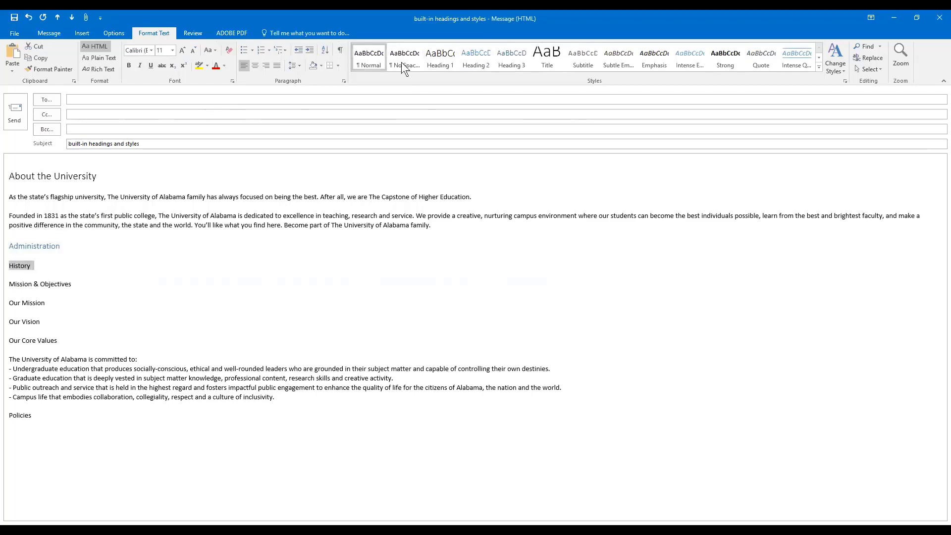
pyautogui.click(479, 66)
pyautogui.moveTo(77, 288); pyautogui.dragTo(7, 290)
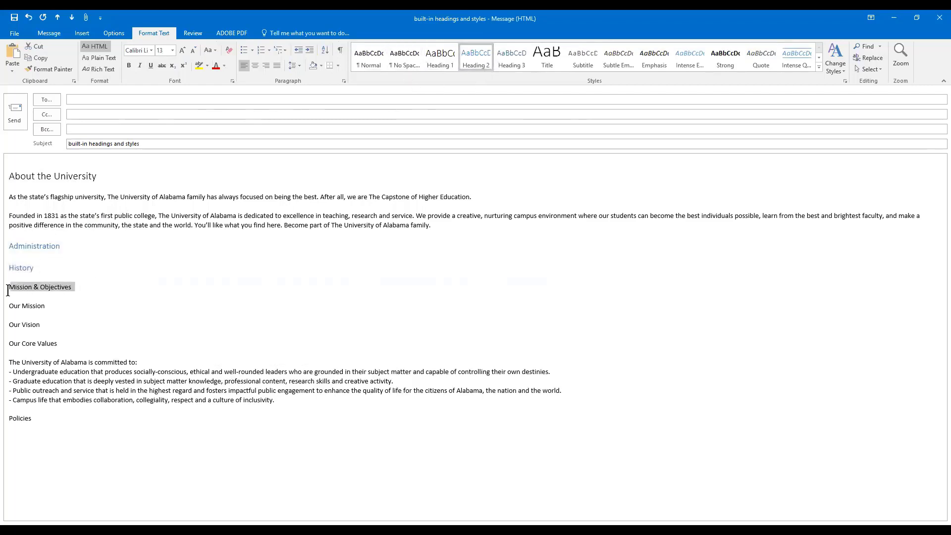
pyautogui.click(472, 64)
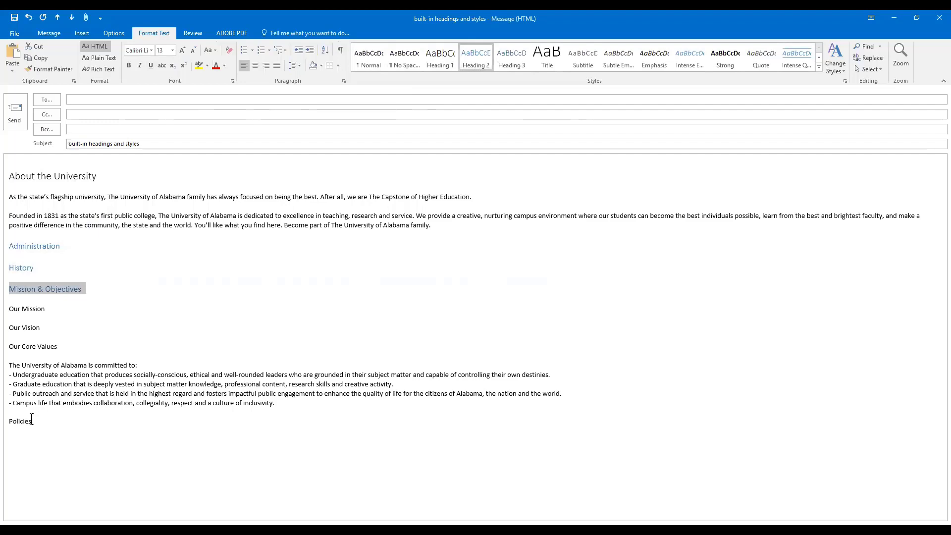
pyautogui.moveTo(32, 421); pyautogui.dragTo(7, 425)
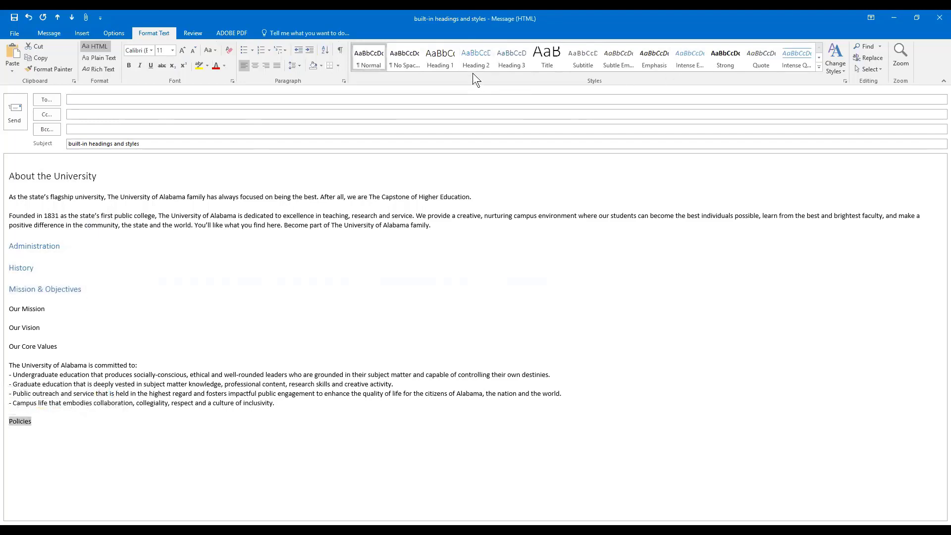
pyautogui.click(475, 59)
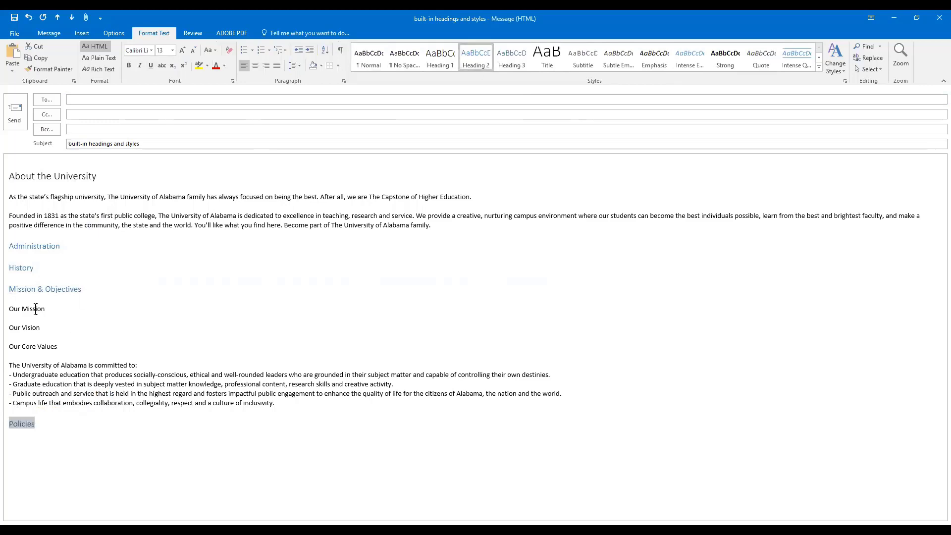
# Apply the Heading 3 style to the "Our Mission", "Our Vision" and "Our Core Values" lines.
pyautogui.click(38, 328)
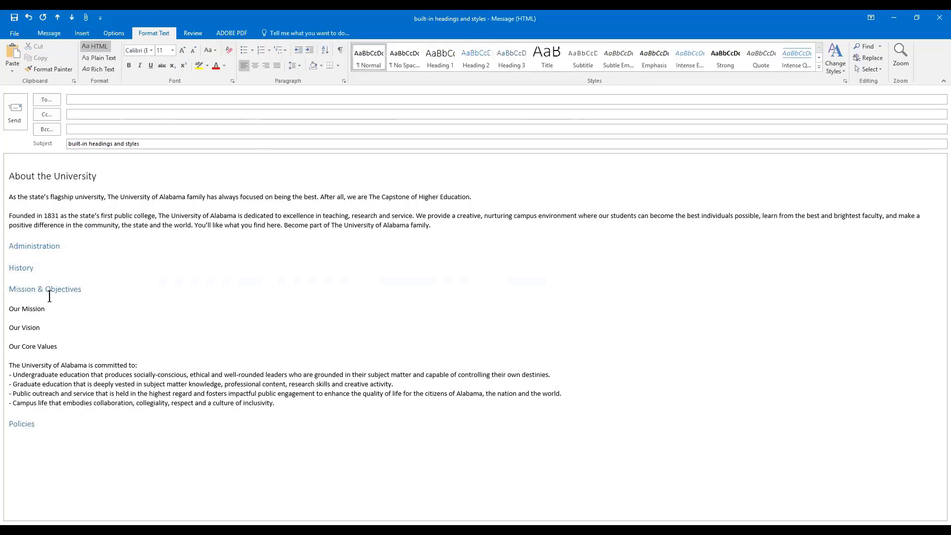
pyautogui.moveTo(64, 347); pyautogui.dragTo(12, 308)
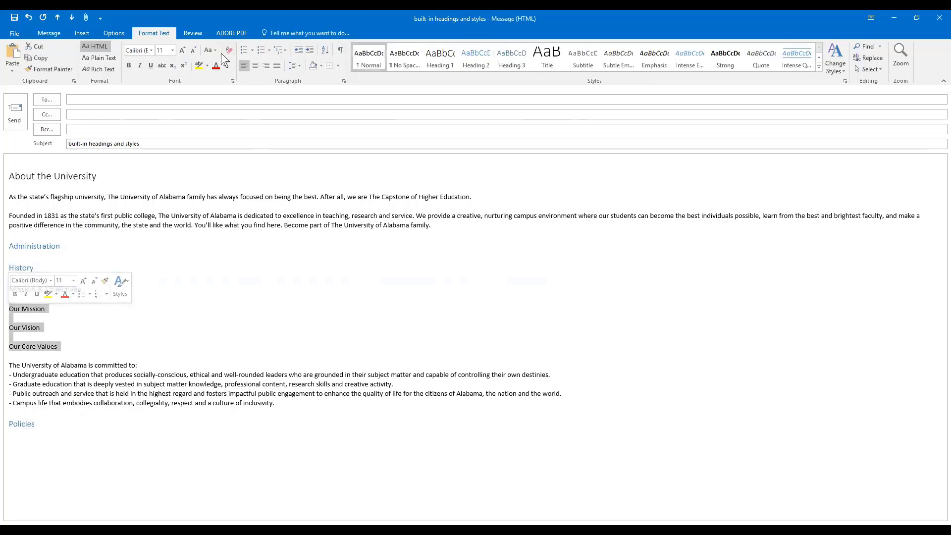
pyautogui.click(519, 58)
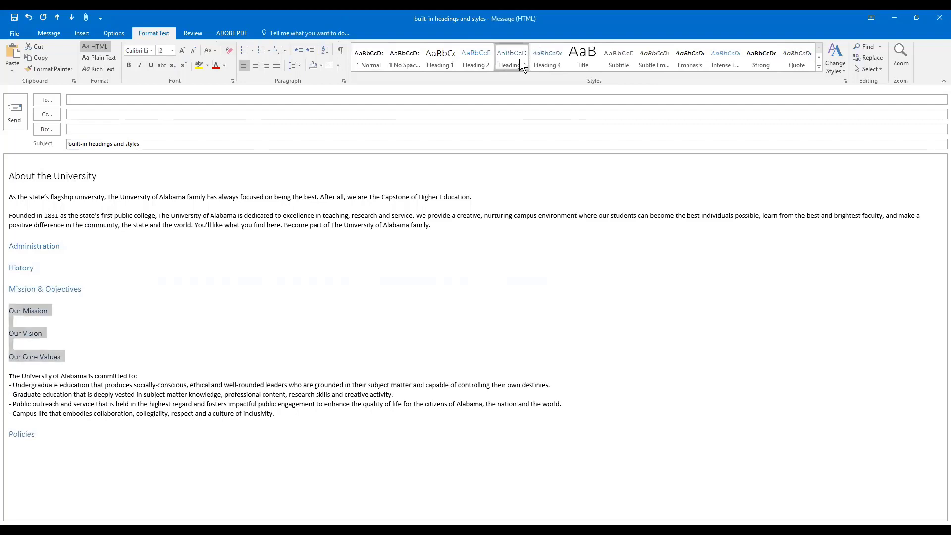
pyautogui.click(231, 353)
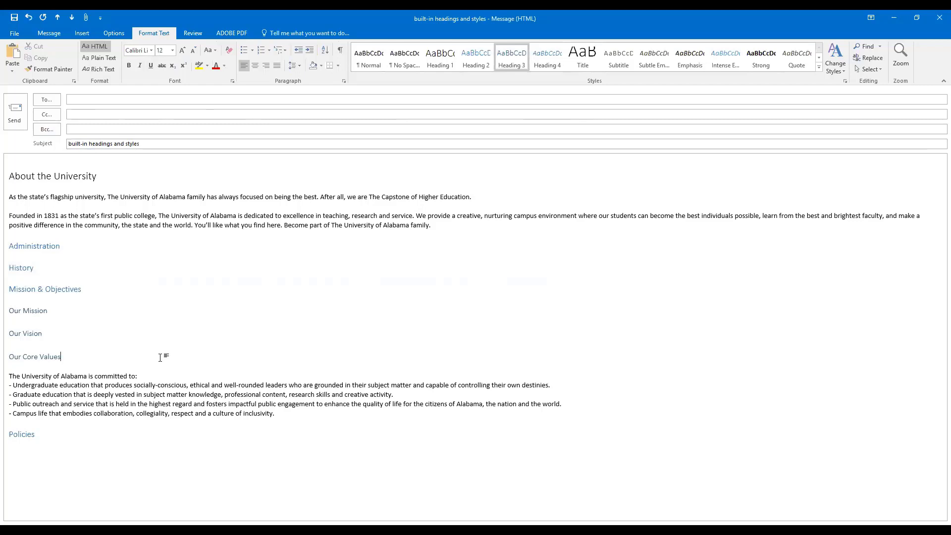
# Try the built-in style set with blue shaded heading bars on the whole message, and undo it.
pyautogui.click(844, 68)
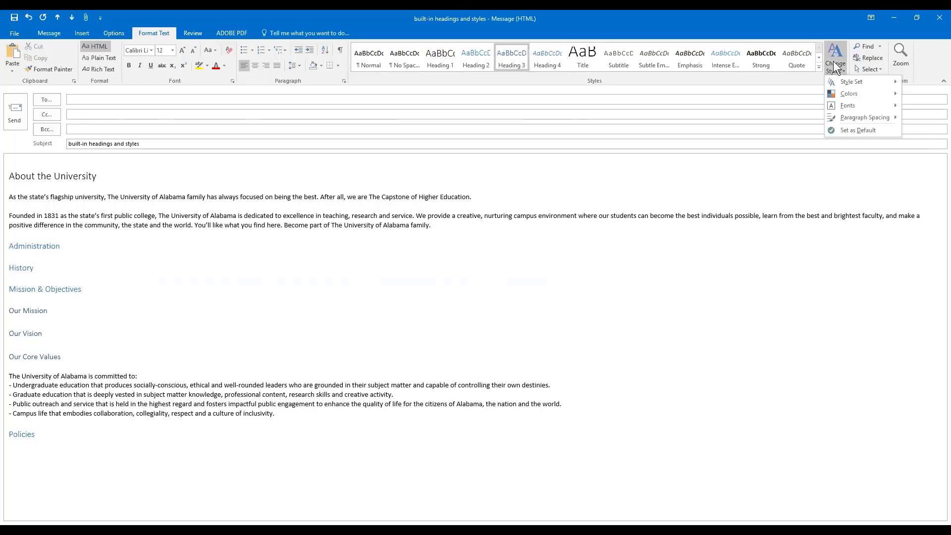
pyautogui.moveTo(837, 81)
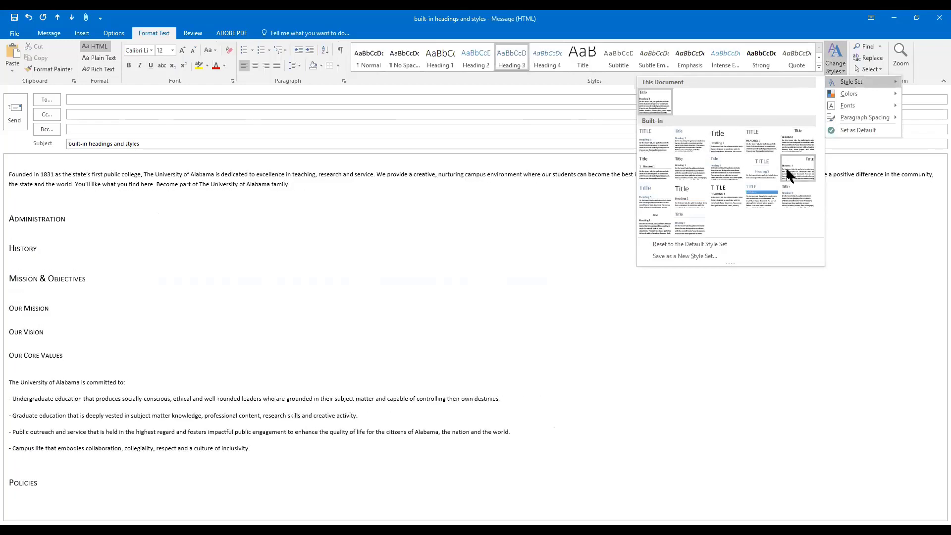
pyautogui.click(753, 198)
pyautogui.scroll(3, 728, 244)
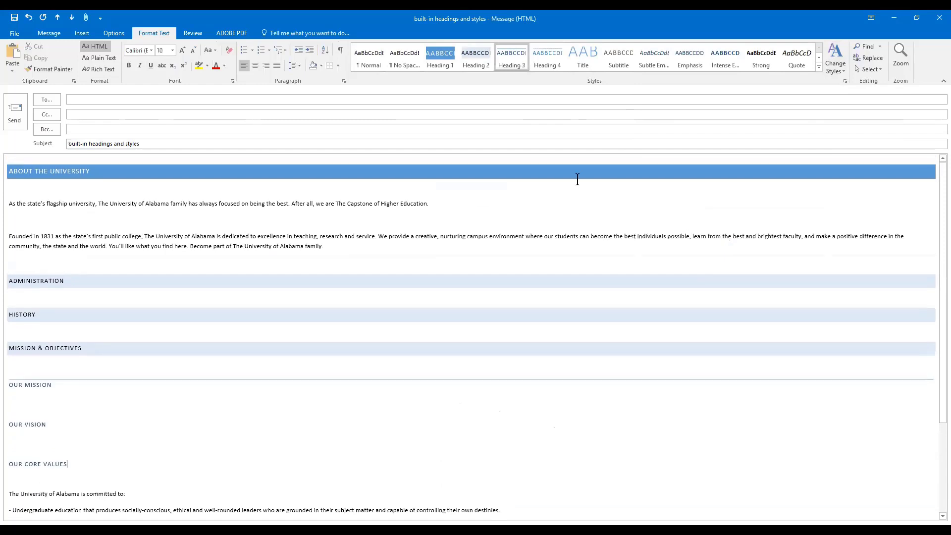
pyautogui.click(29, 18)
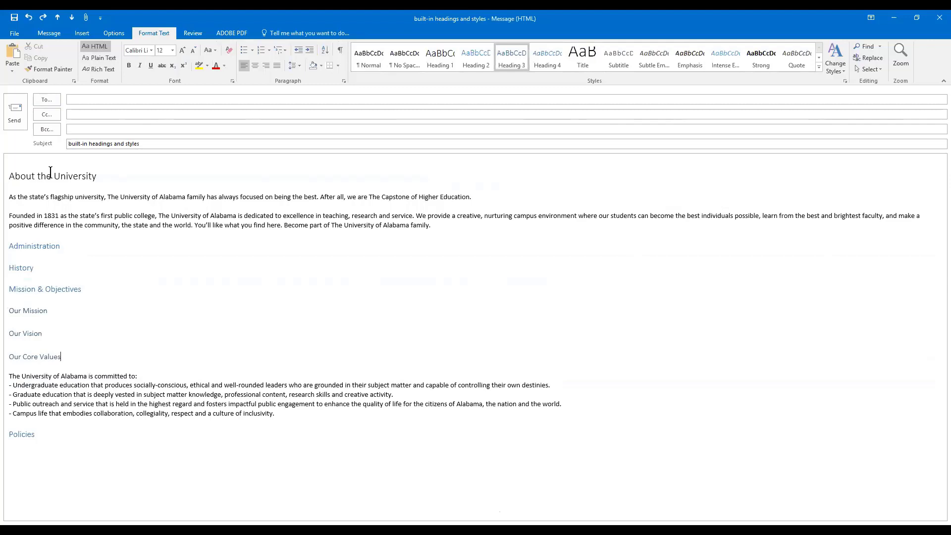
# Make the "About the University" heading bold and color it standard dark red.
pyautogui.tripleClick(96, 176)
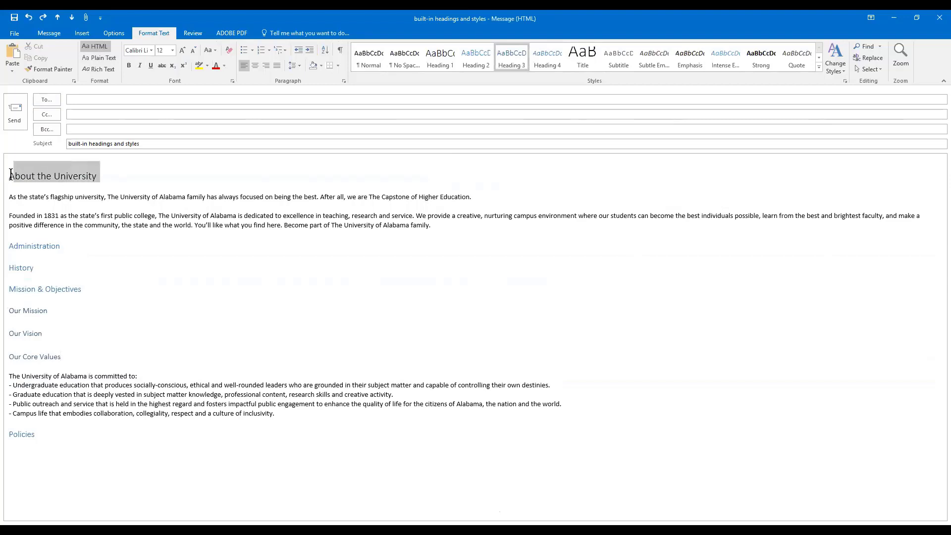
pyautogui.click(128, 65)
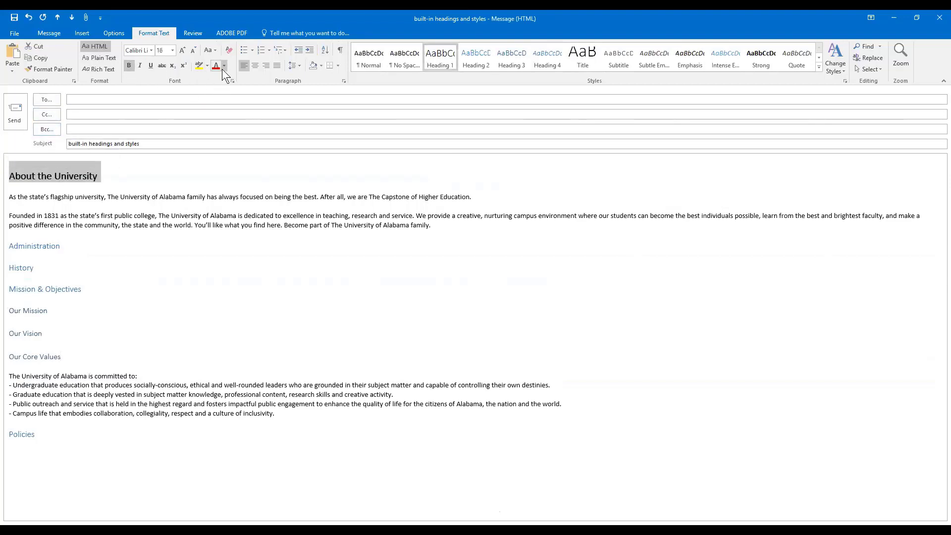
pyautogui.click(222, 69)
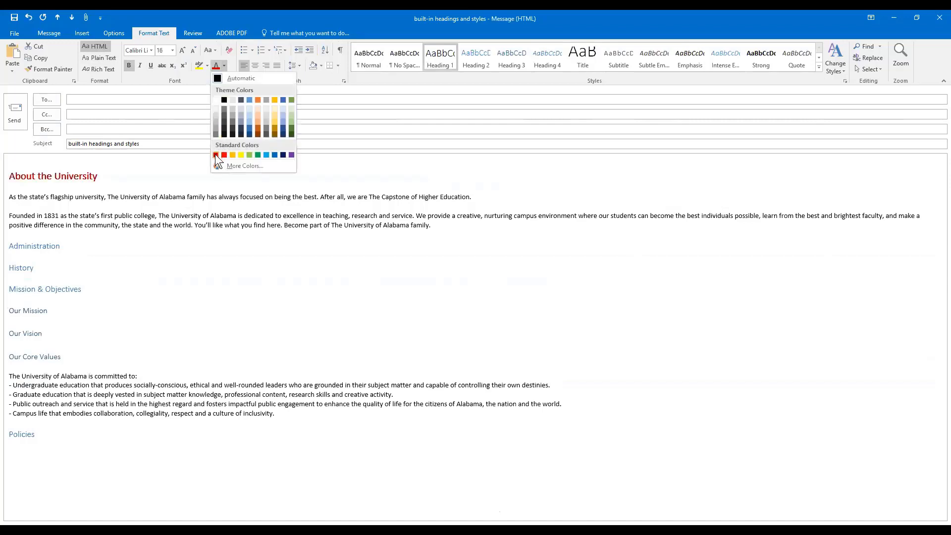
pyautogui.click(216, 155)
pyautogui.click(81, 177)
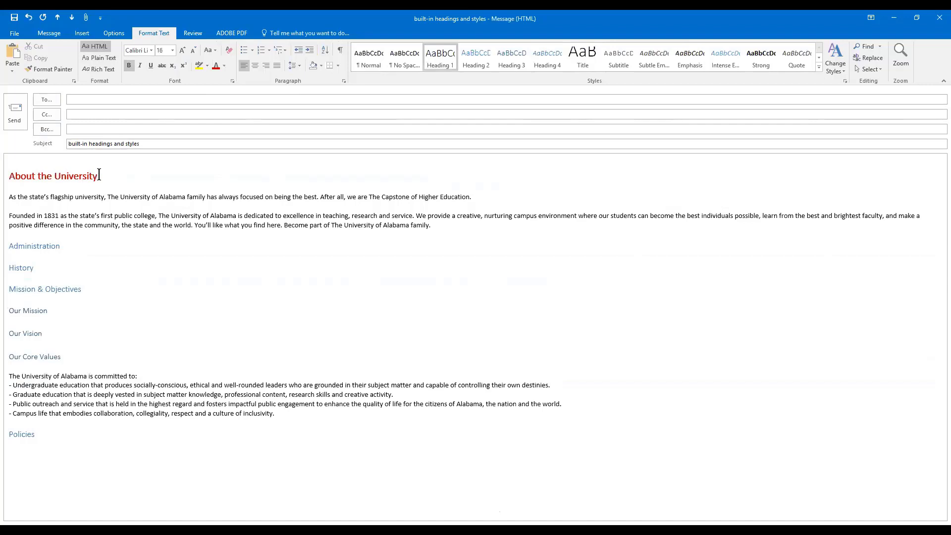
# Update the Heading 1 style to match the formatting of the "About the University" heading.
pyautogui.moveTo(99, 175); pyautogui.dragTo(7, 178)
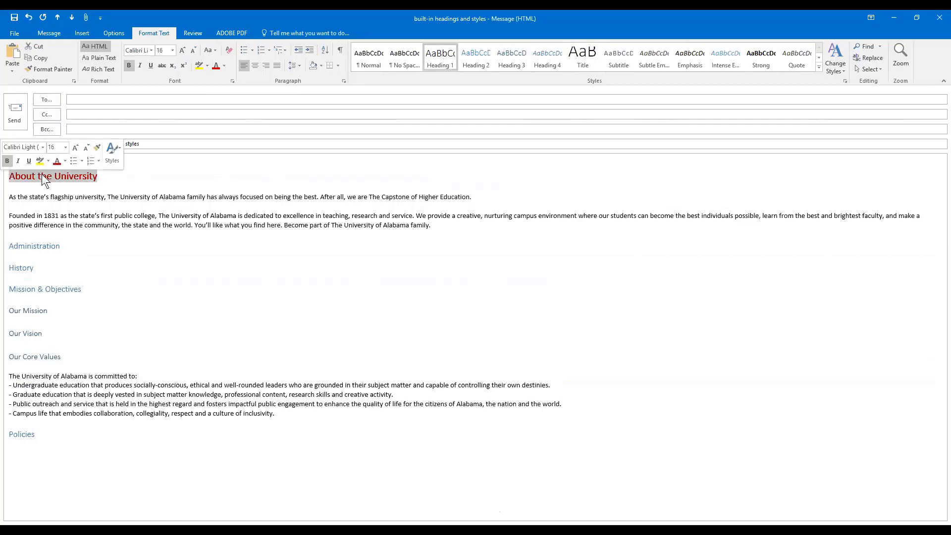
pyautogui.rightClick(440, 57)
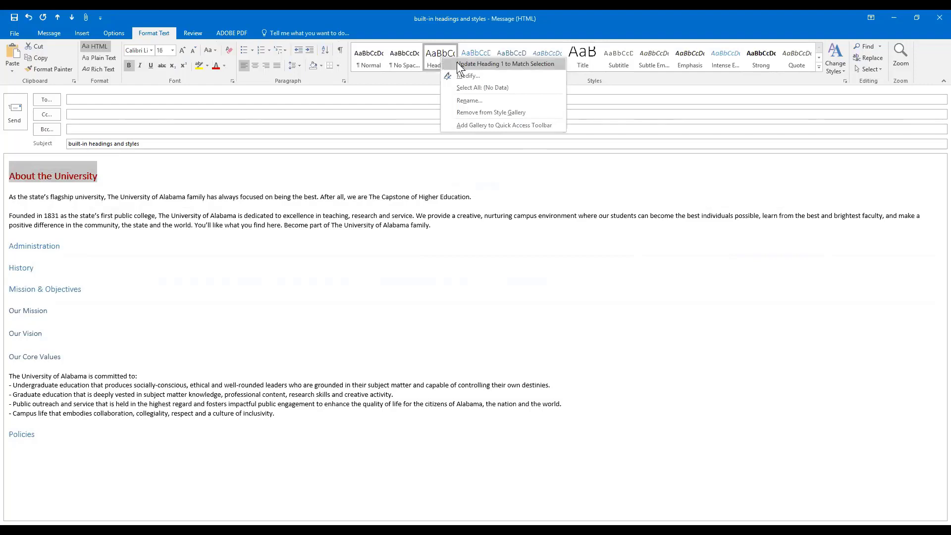
pyautogui.click(456, 63)
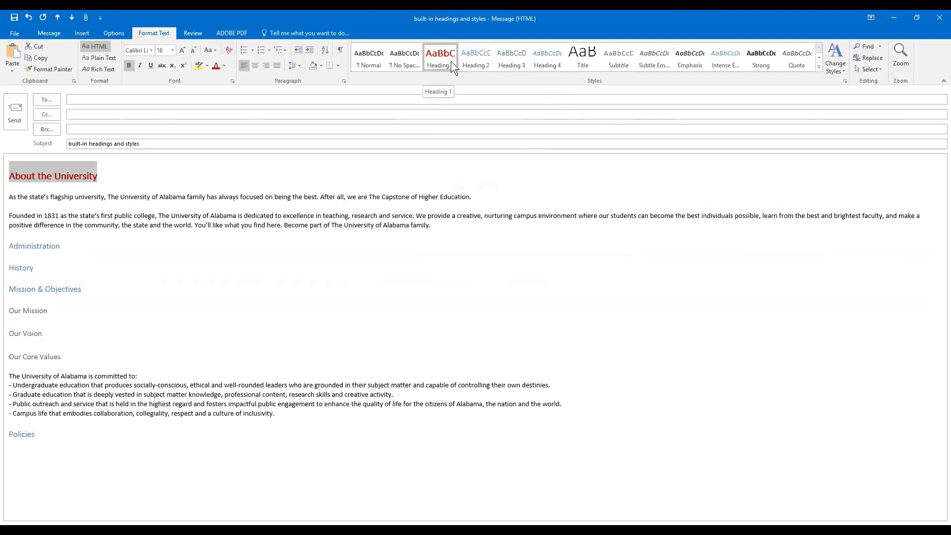
# Underline the "Administration" heading and update the Heading 2 style to match it.
pyautogui.click(16, 245)
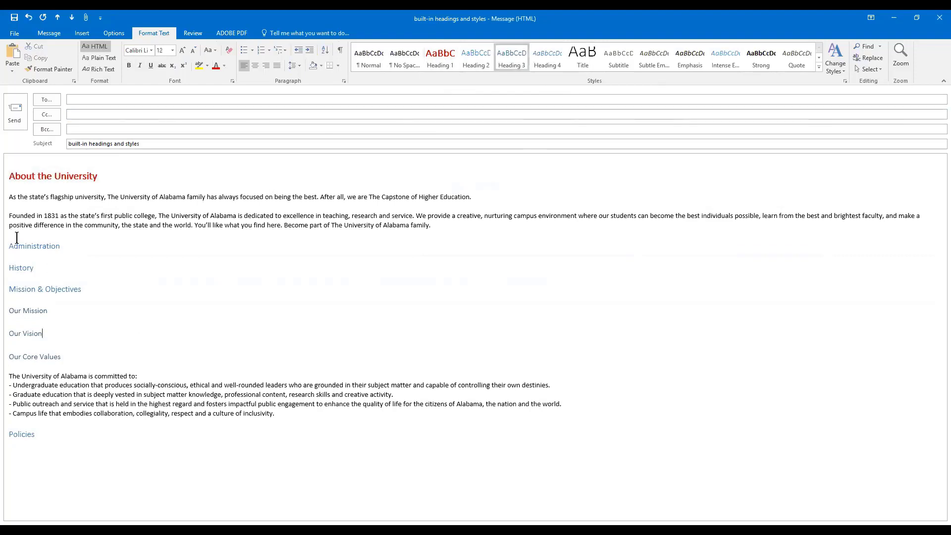
pyautogui.moveTo(79, 290); pyautogui.dragTo(7, 246)
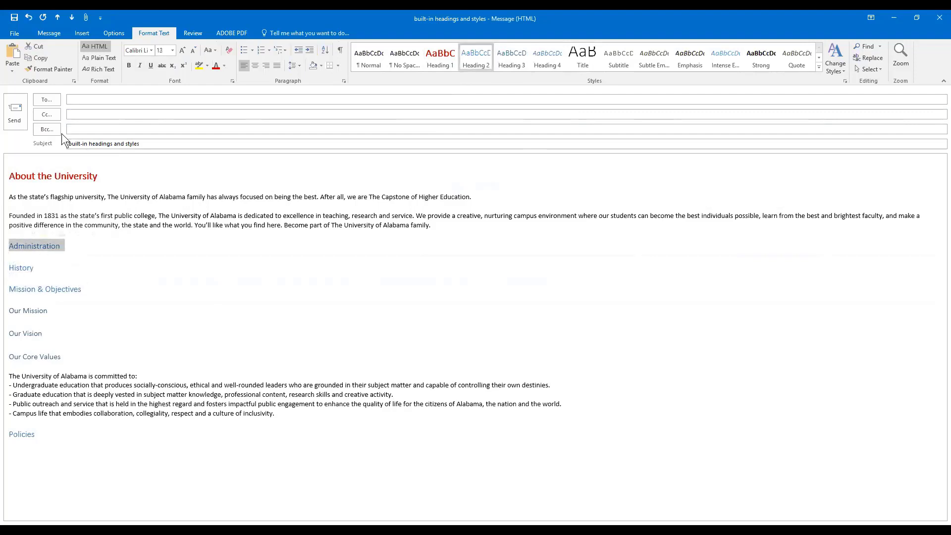
pyautogui.click(151, 65)
pyautogui.rightClick(472, 61)
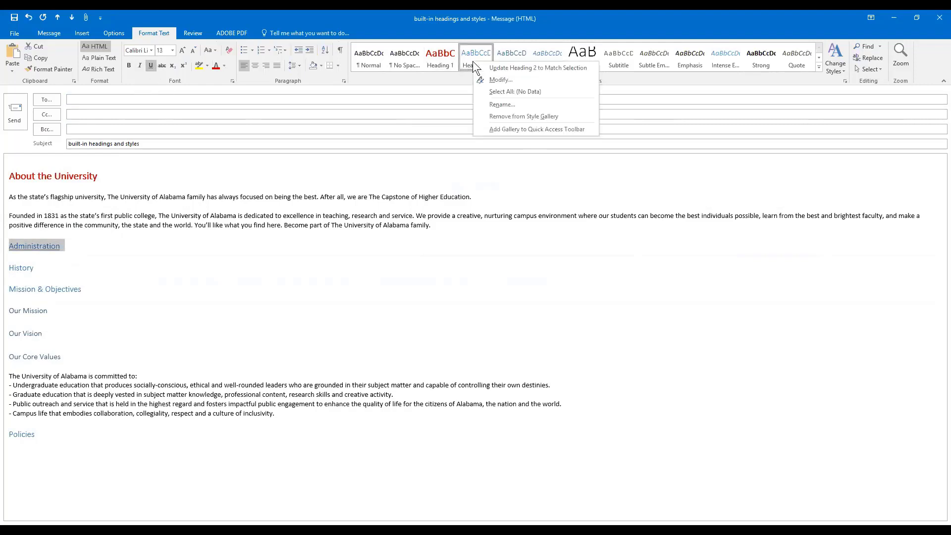
pyautogui.click(502, 70)
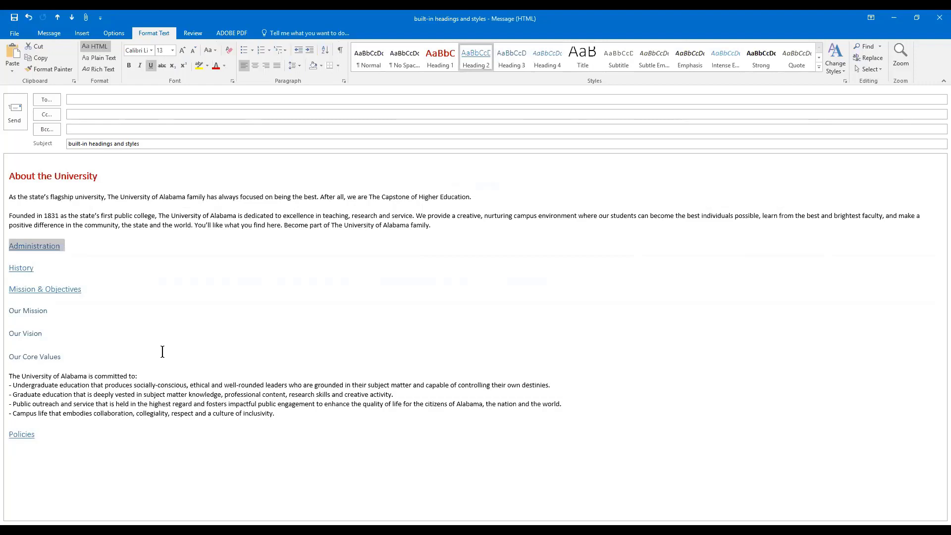
# Format the four dashed lines below "The University of Alabama is committed to:" as a built-in bulleted list, and try numbering on them.
pyautogui.click(211, 334)
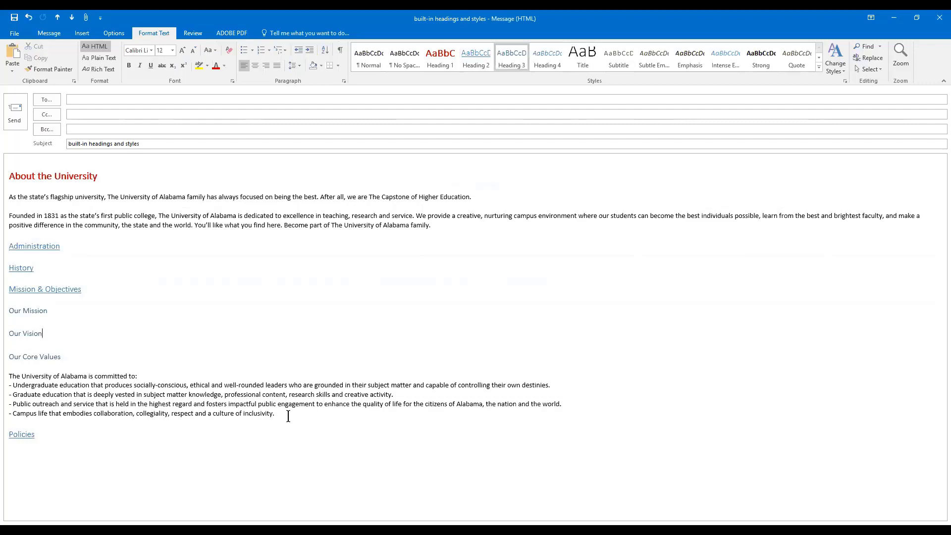
pyautogui.moveTo(289, 414); pyautogui.dragTo(8, 382)
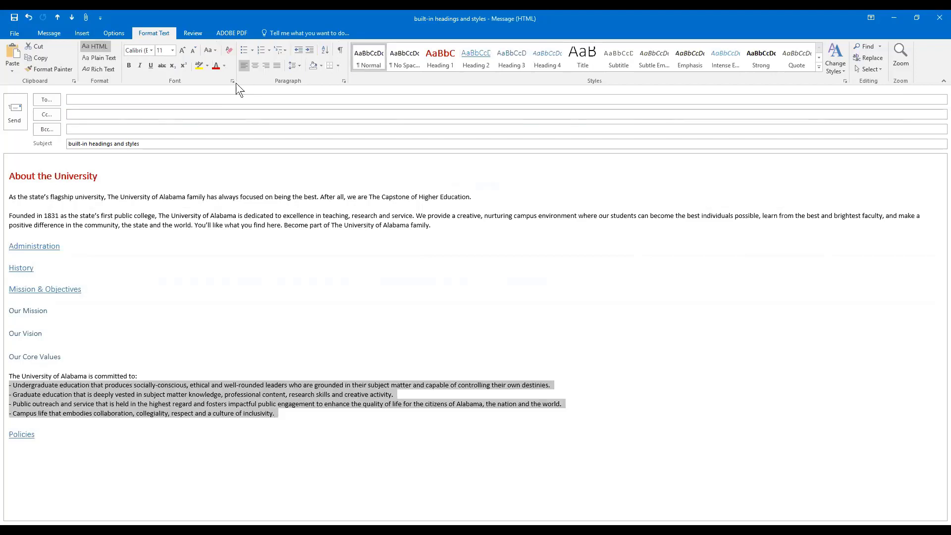
pyautogui.click(245, 47)
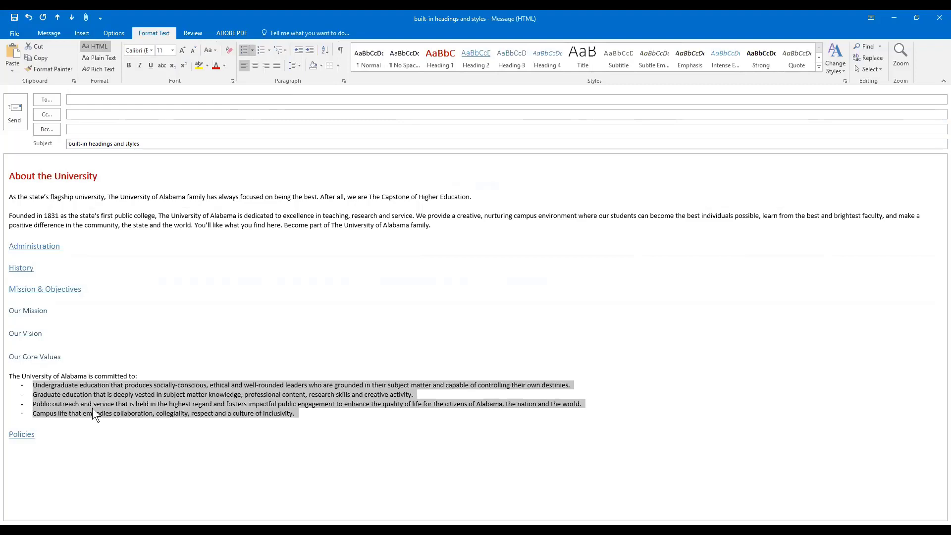
pyautogui.click(261, 49)
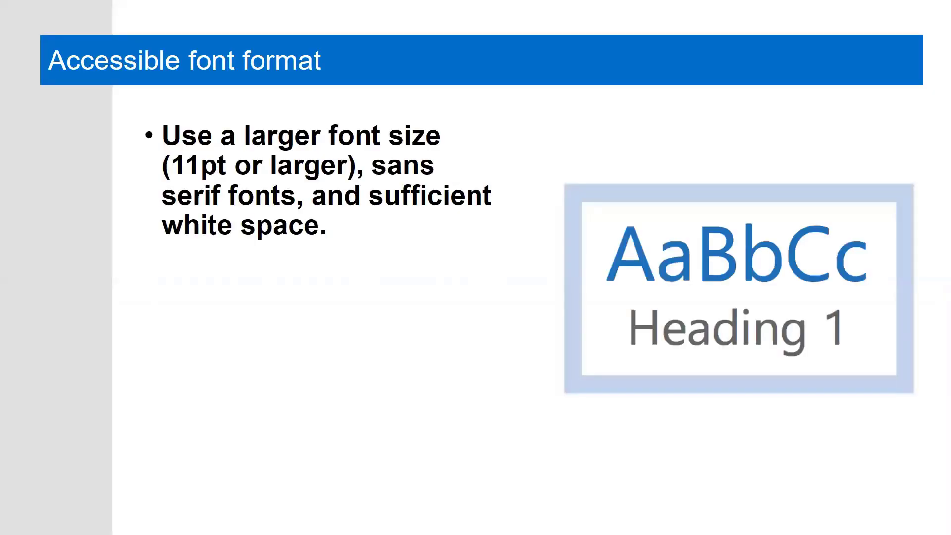
pyautogui.click(126, 374)
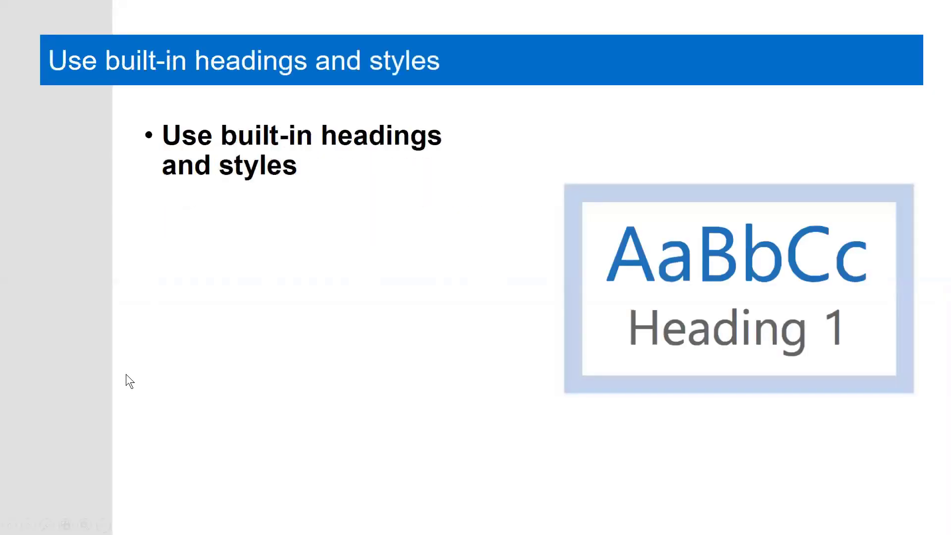
pyautogui.click(126, 373)
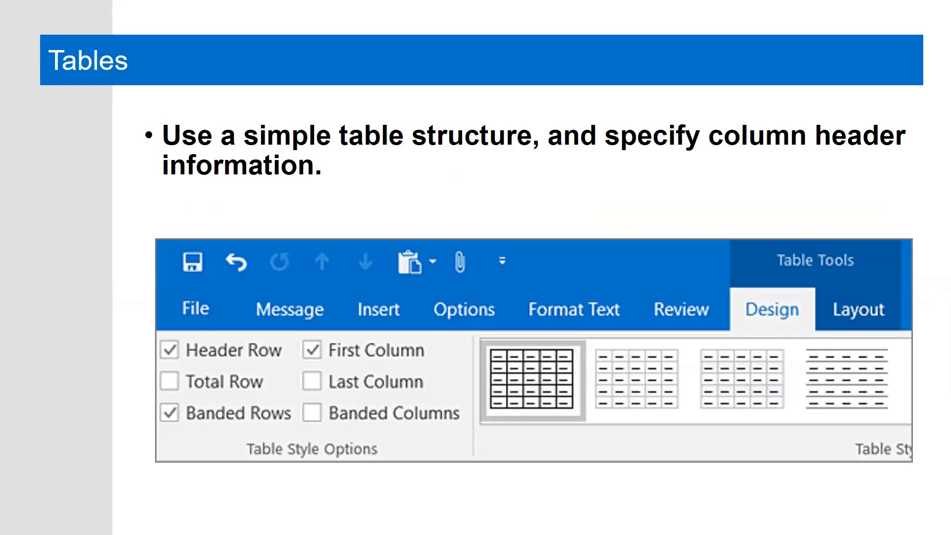